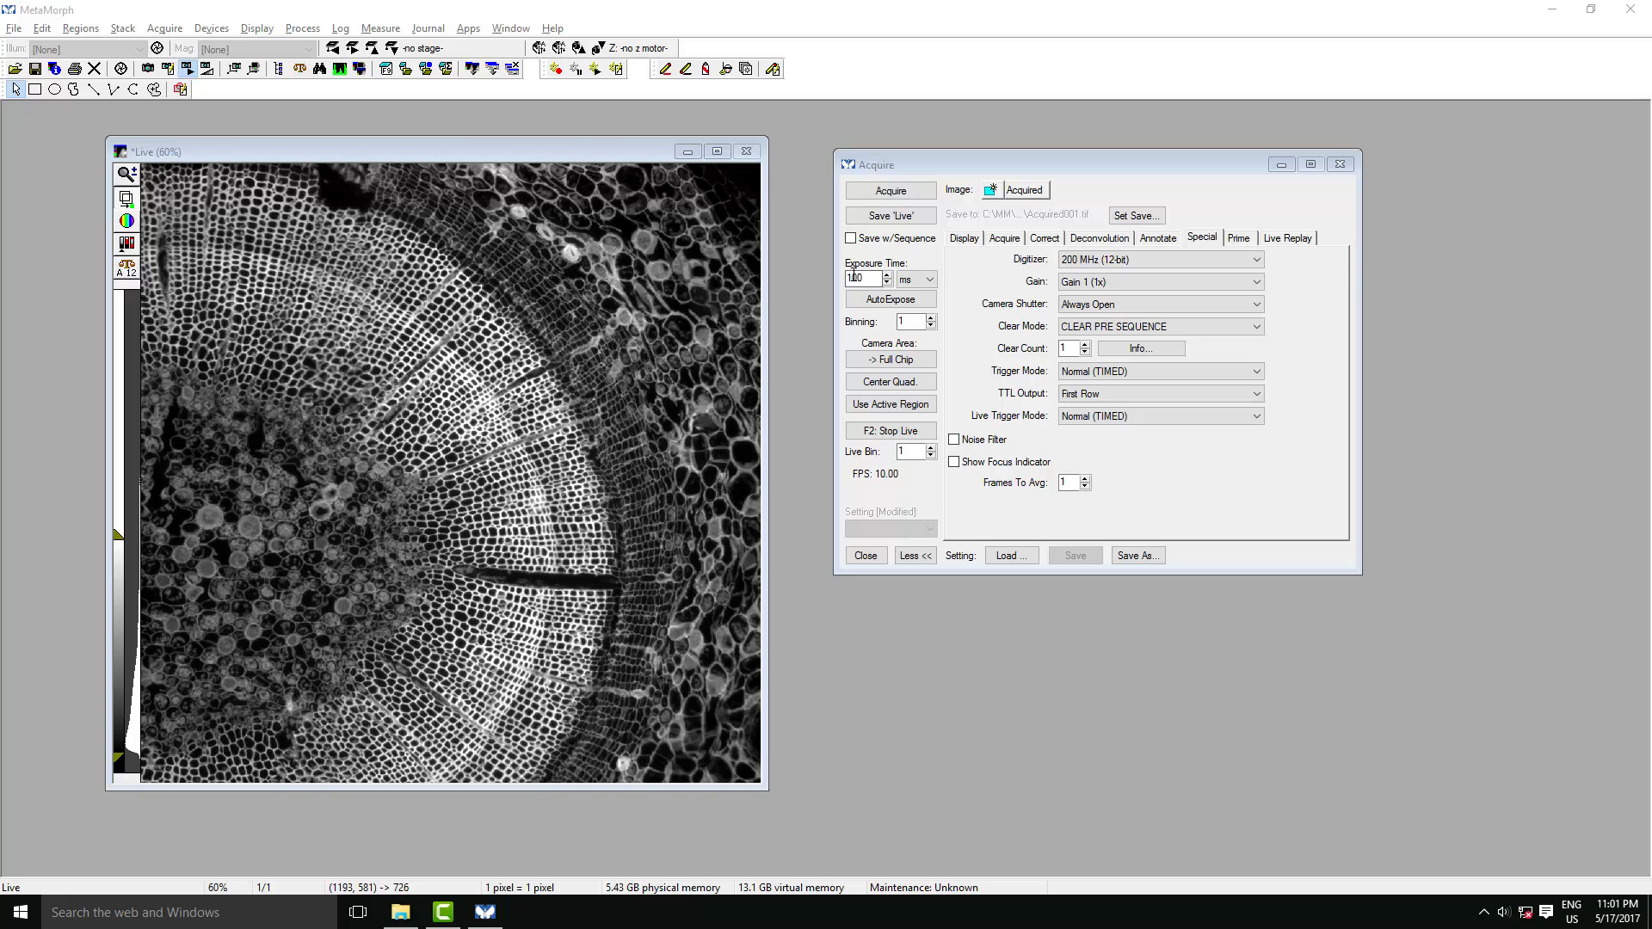
- Try exposure times of 200 ms and 2 ms on the live image
click(852, 279)
key(BackSpace)
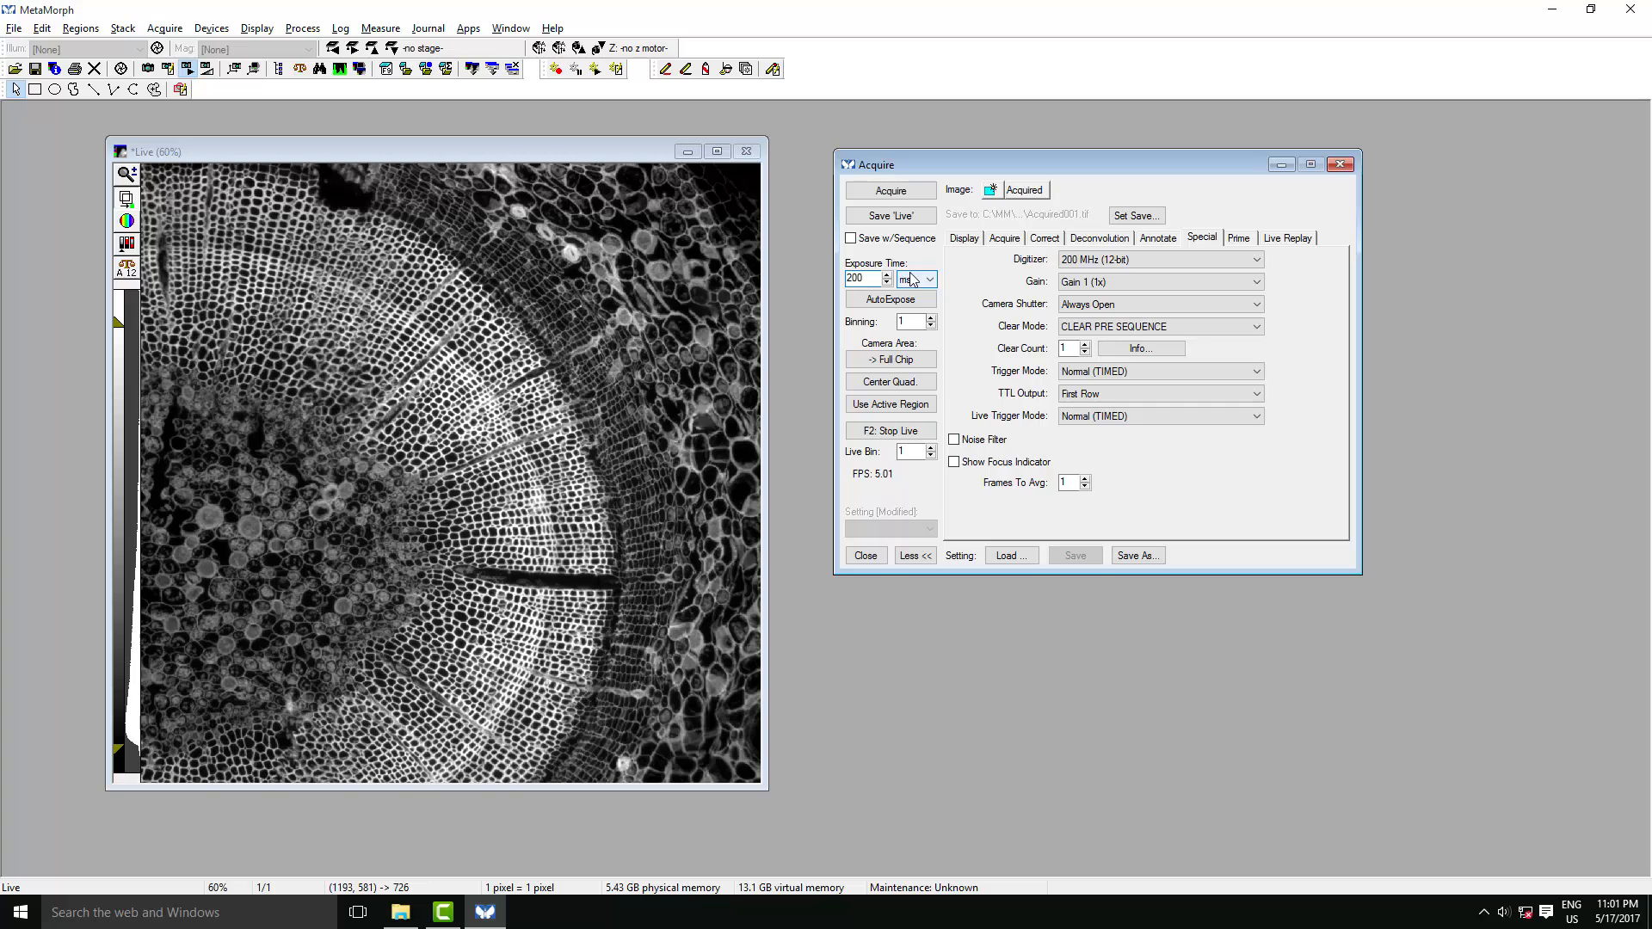
double_click(861, 277)
text(2)
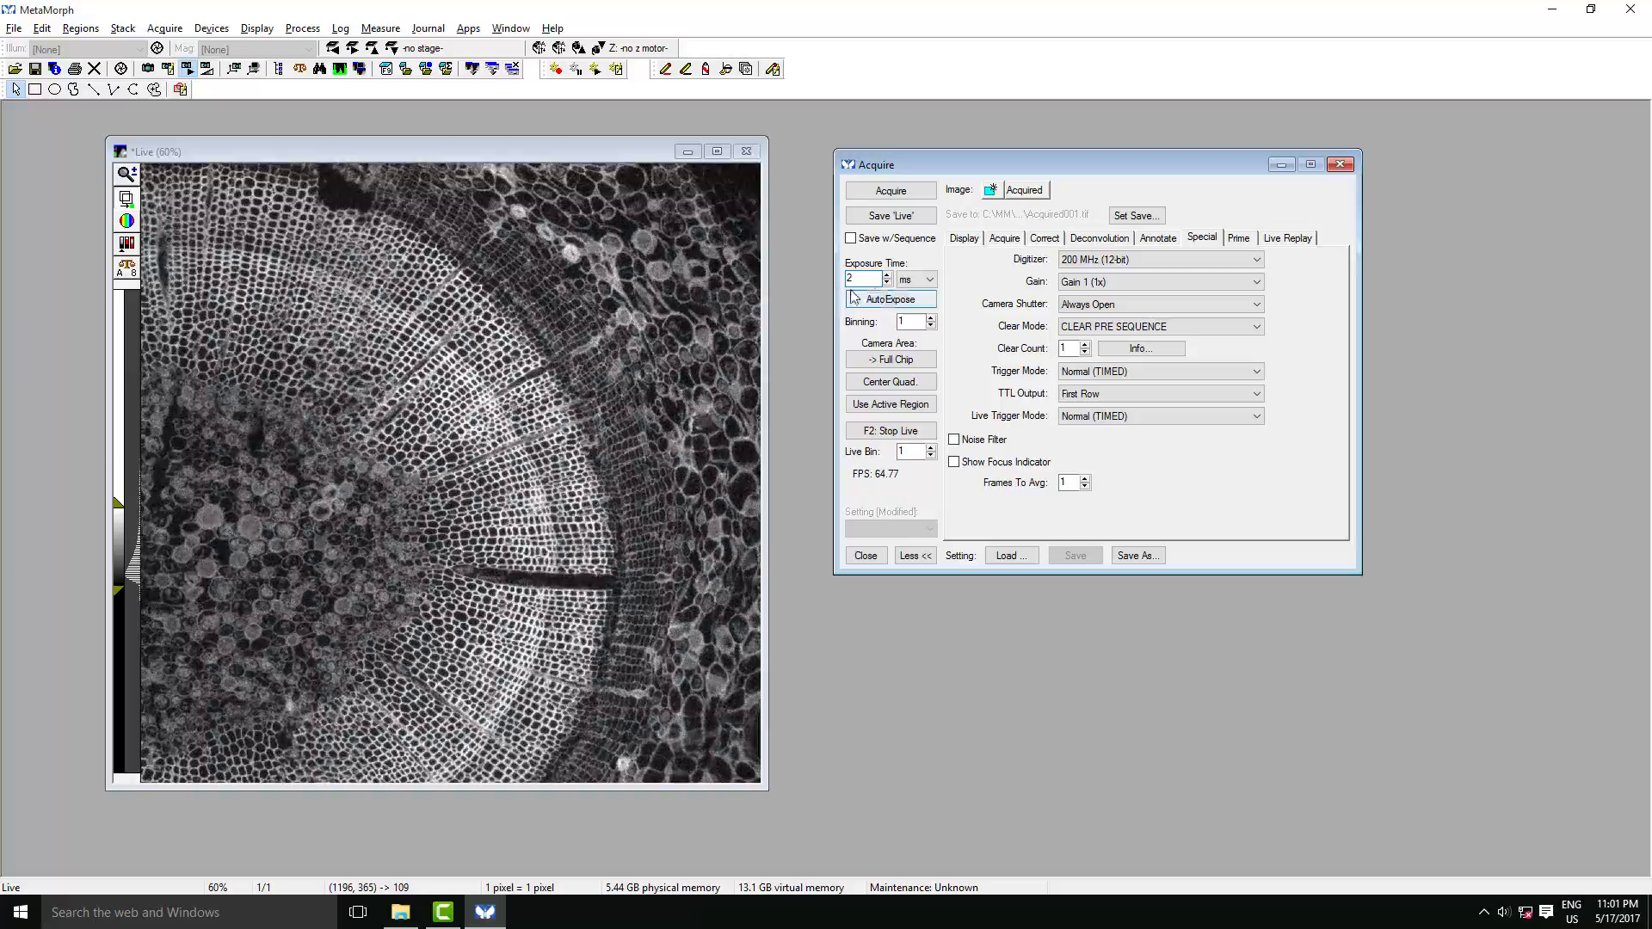
click(964, 237)
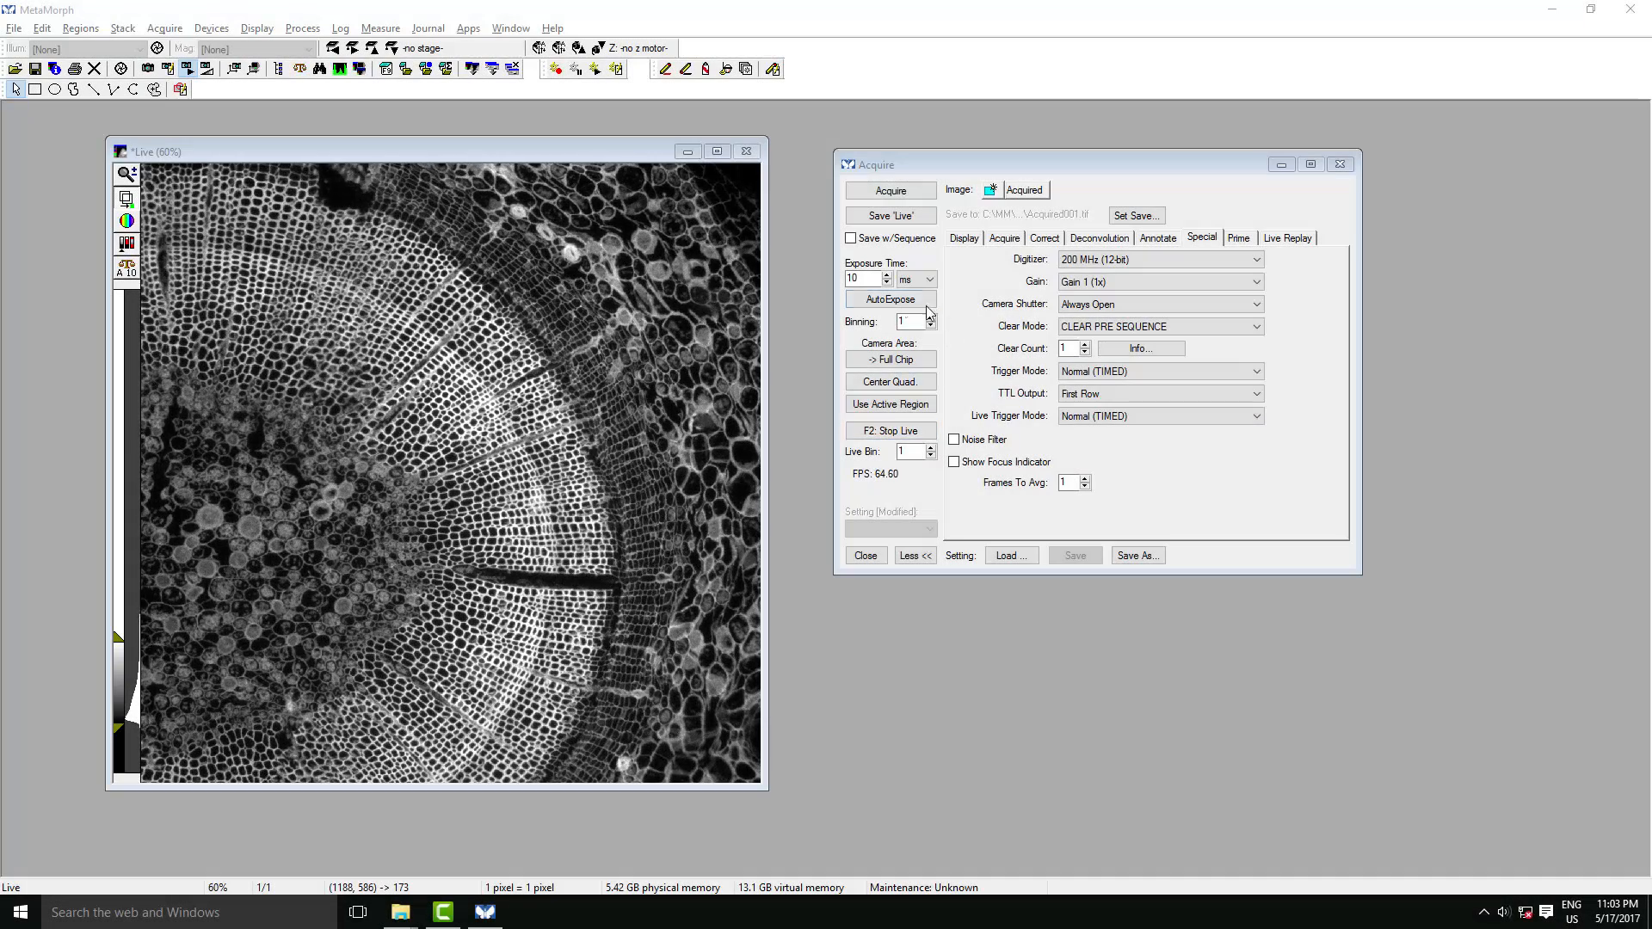
- Try a binning of 2 on the live image and select 200 MHz (12-bit) from the digitizer options
click(932, 317)
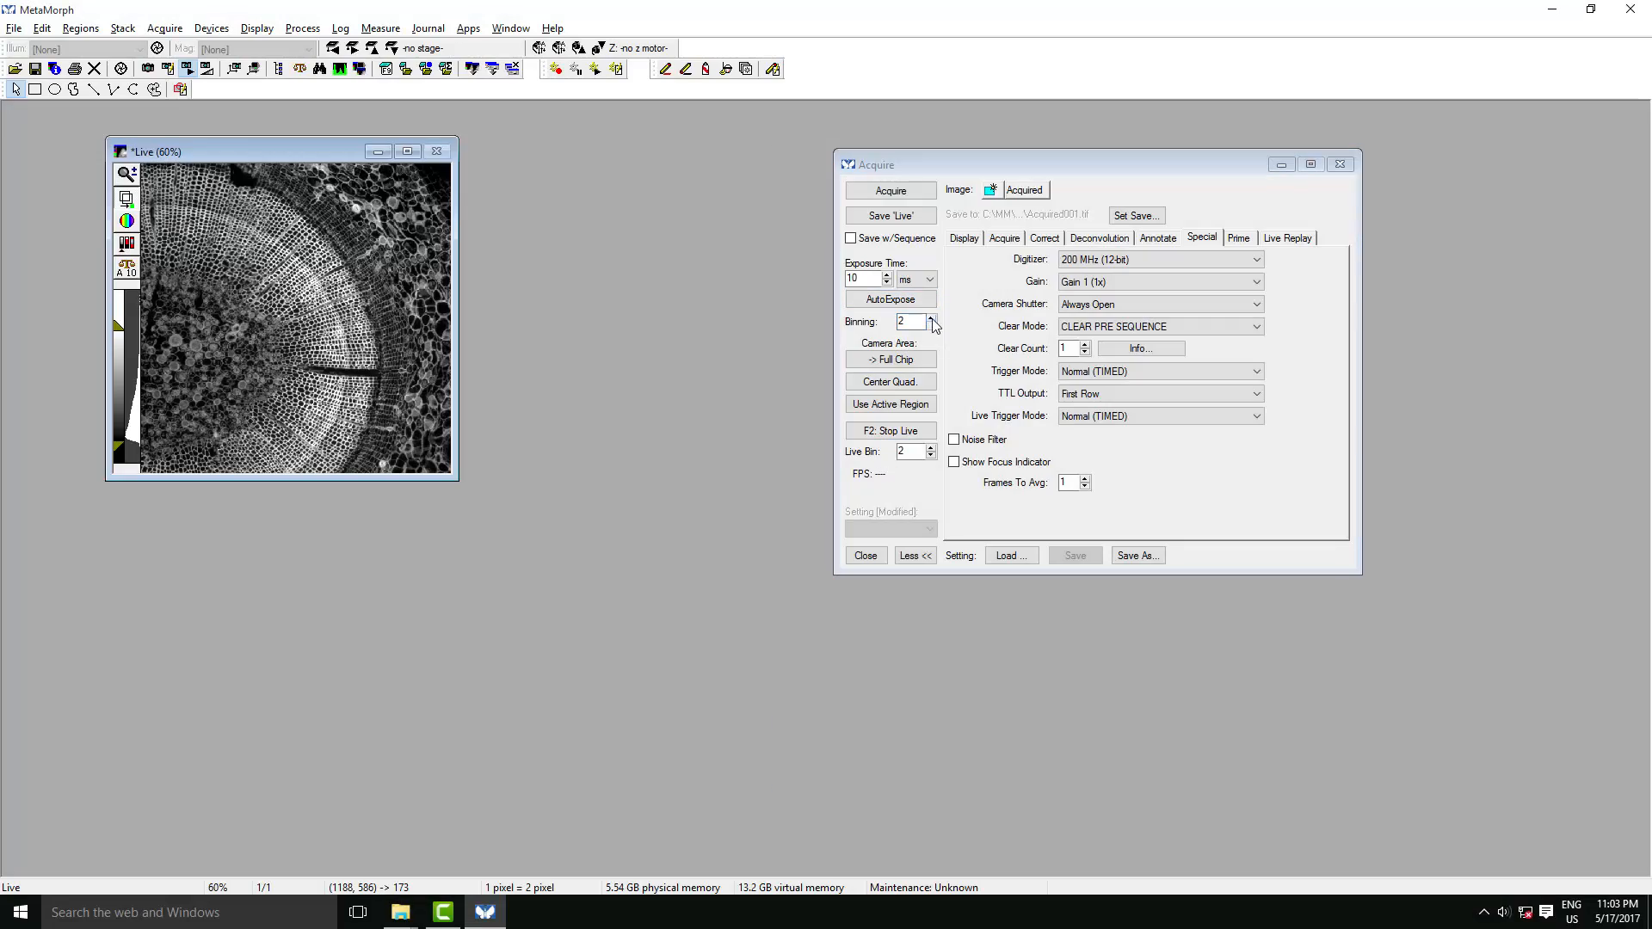
scroll(353, 301, up, 3)
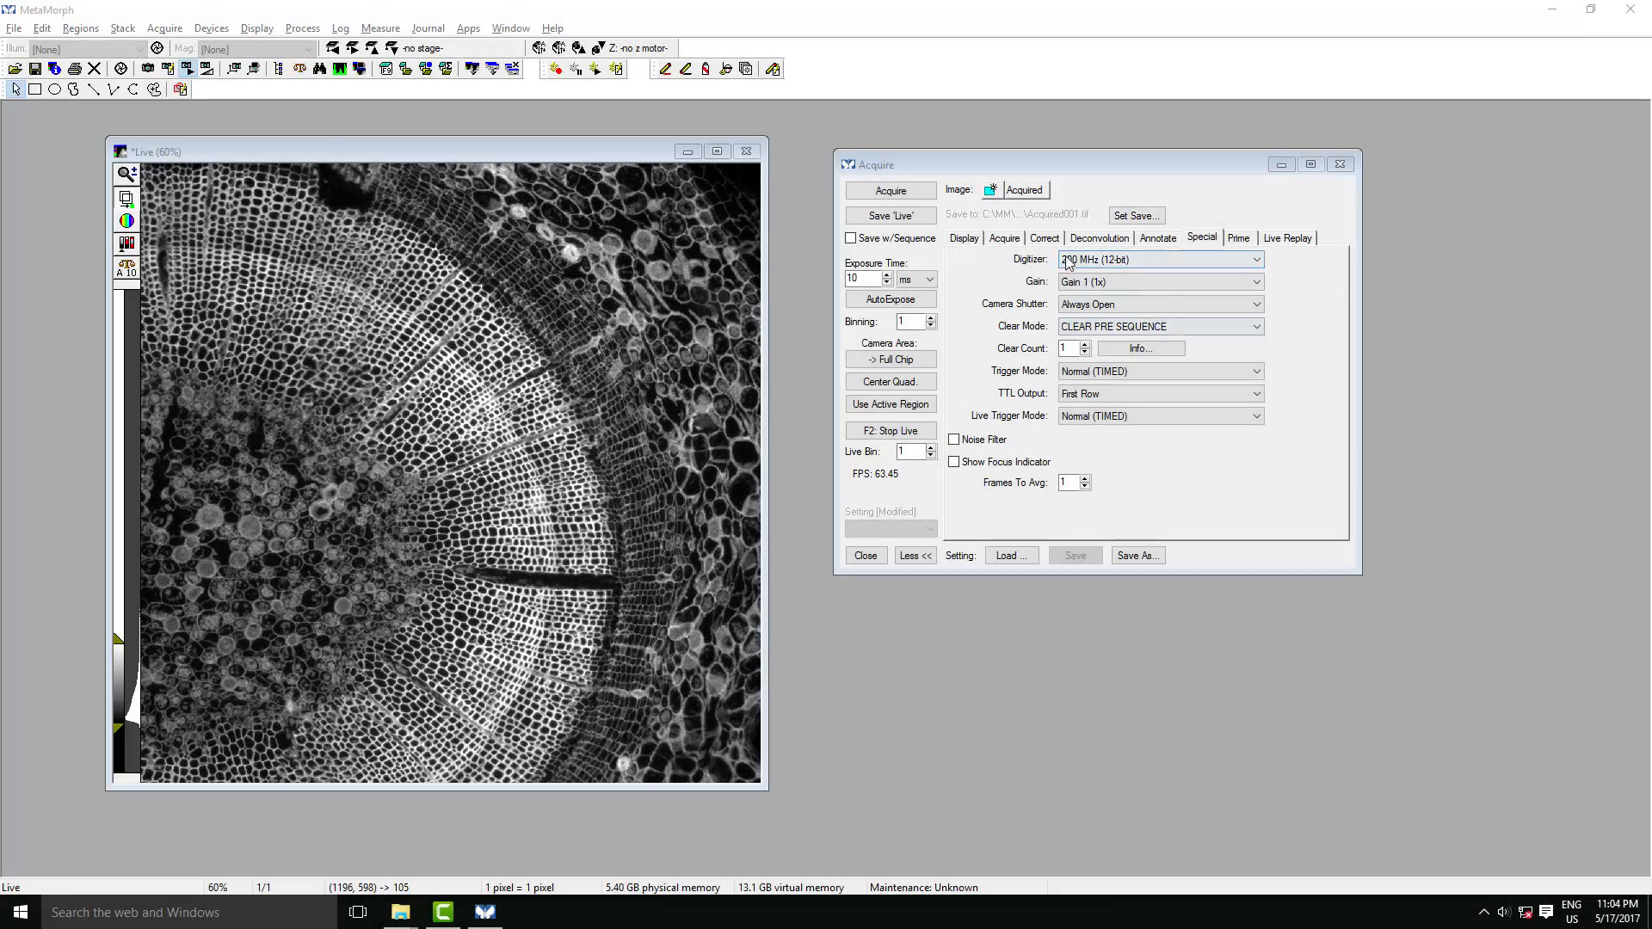
click(1258, 260)
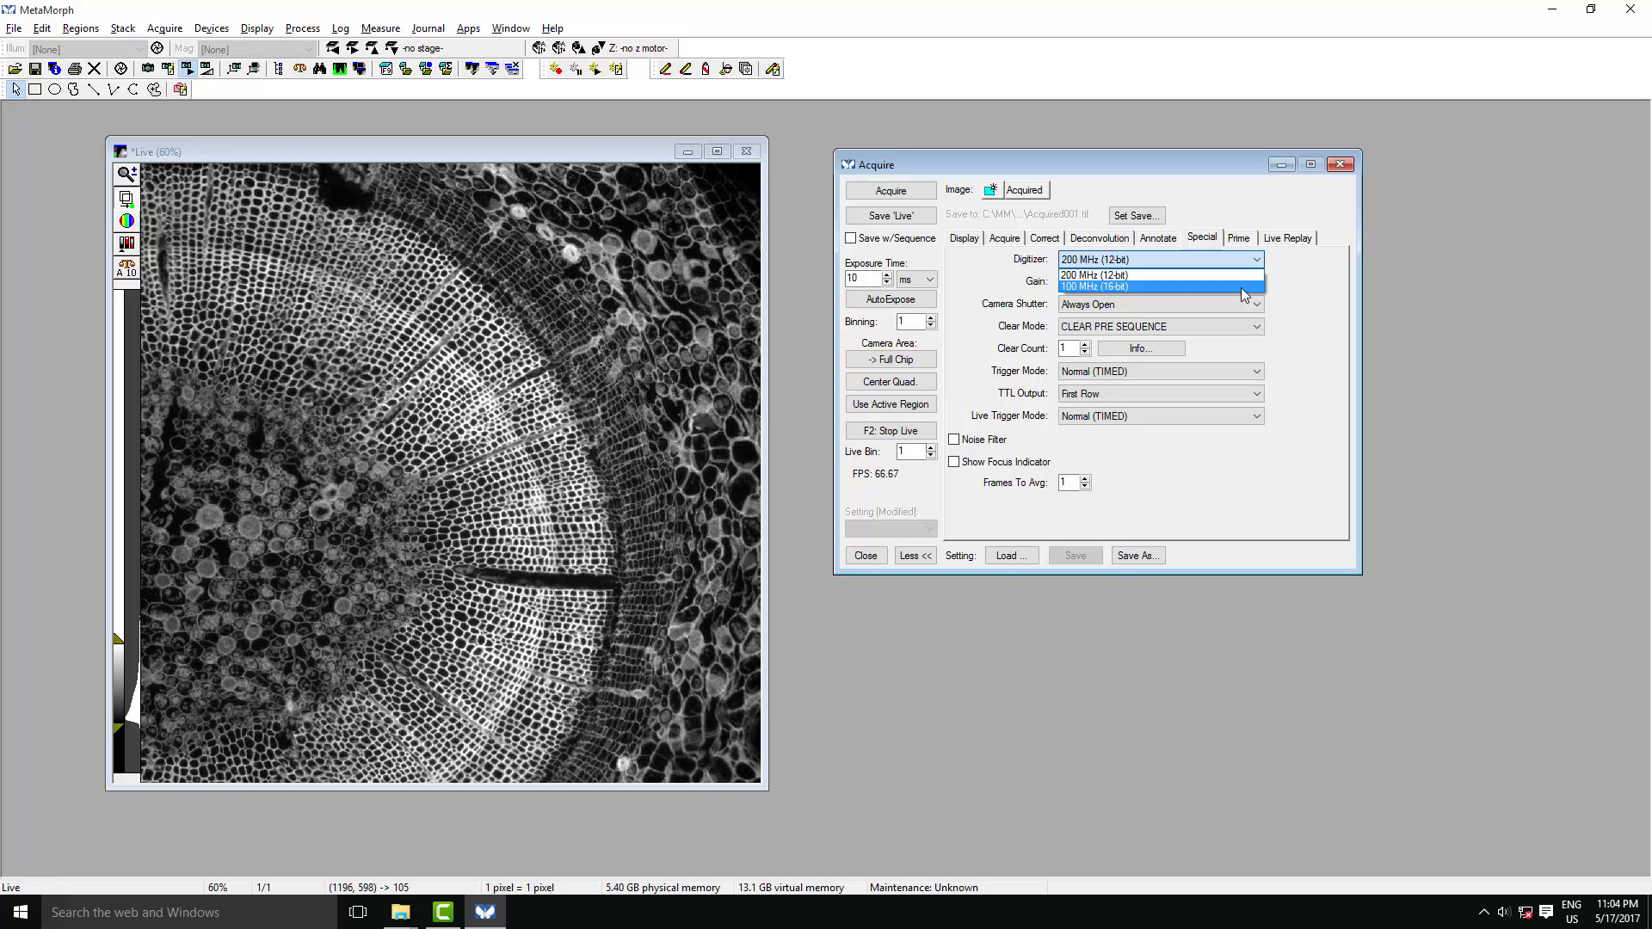
click(1242, 275)
click(880, 302)
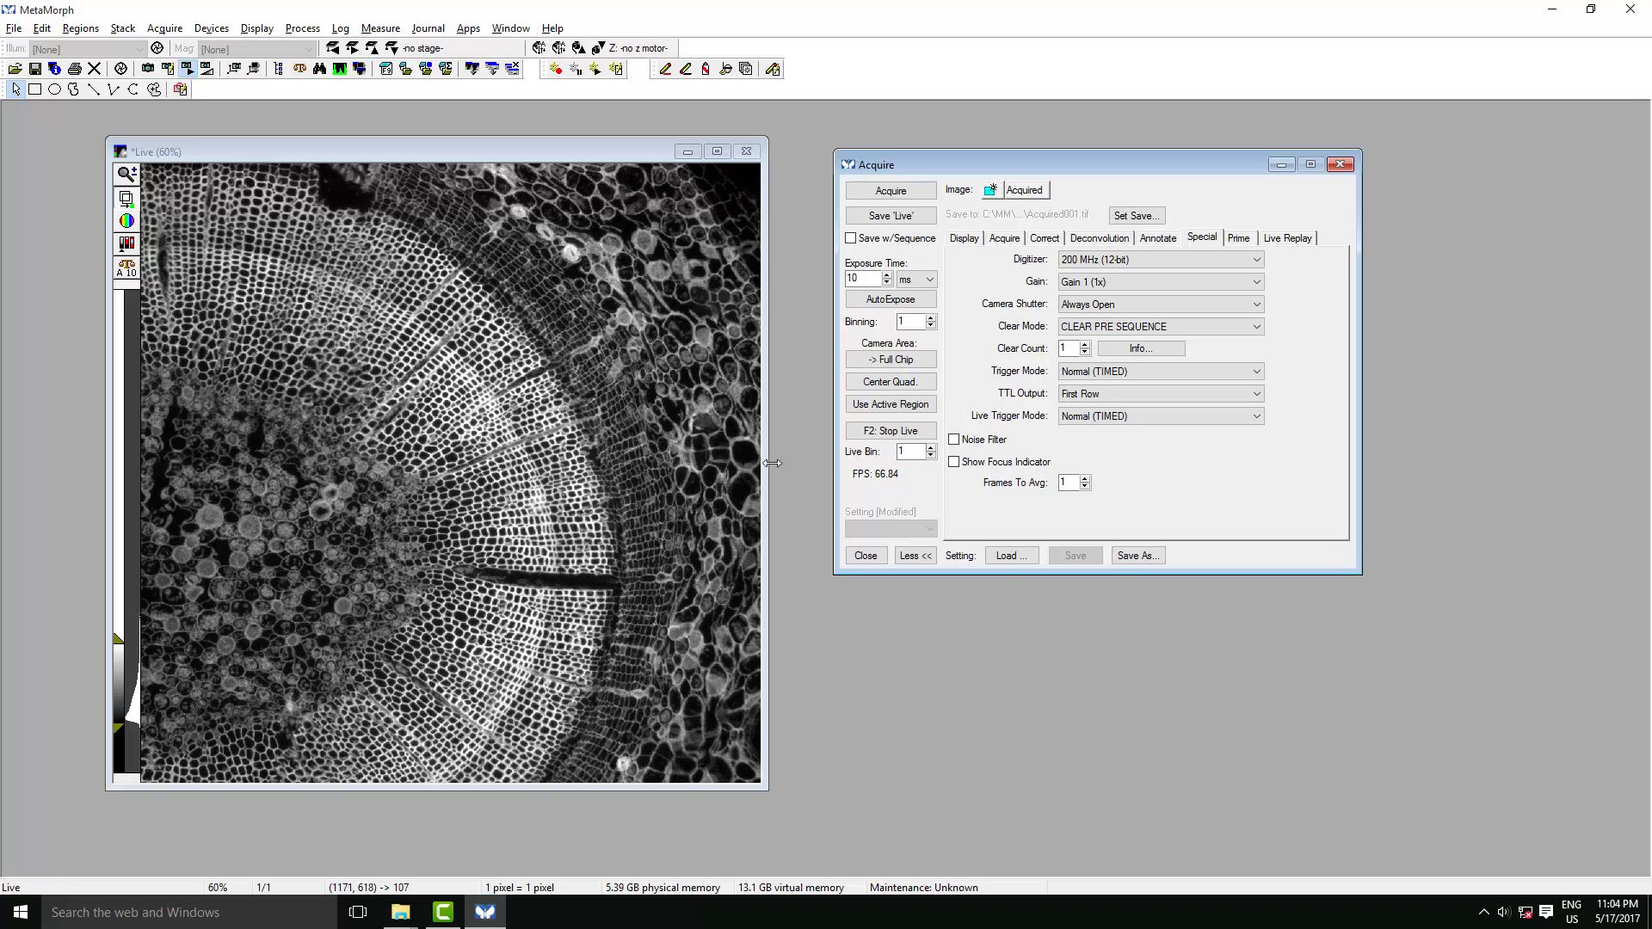
- Set the exposure time to 1000 ms and the digitizer to 100 MHz (16-bit)
click(874, 282)
text(00)
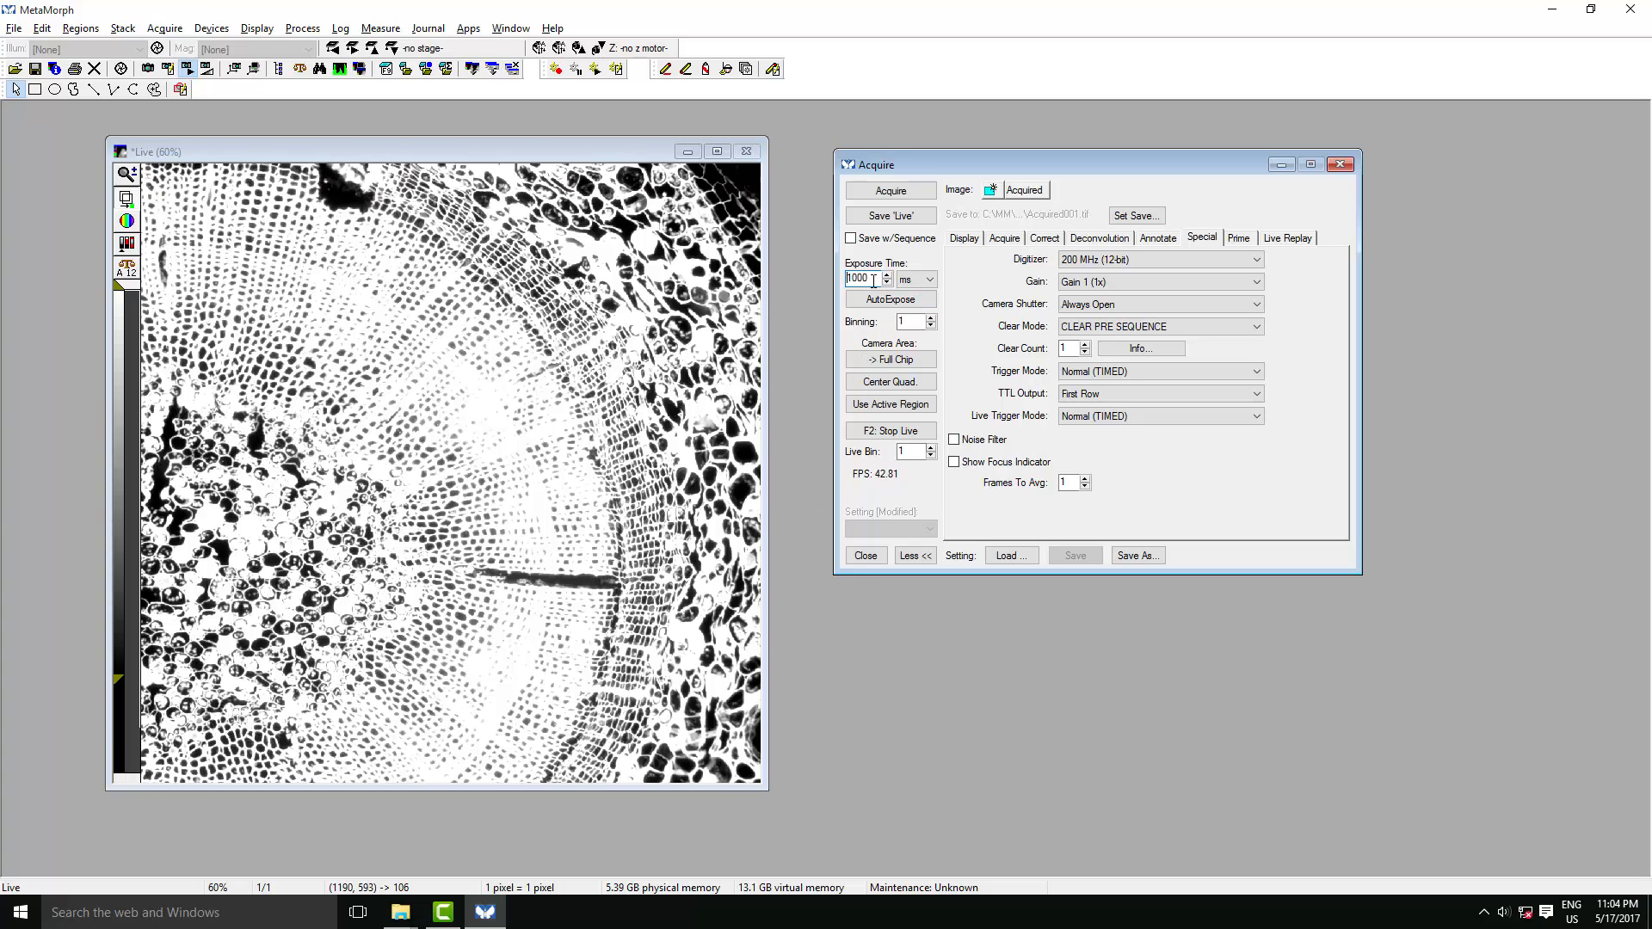
click(1129, 260)
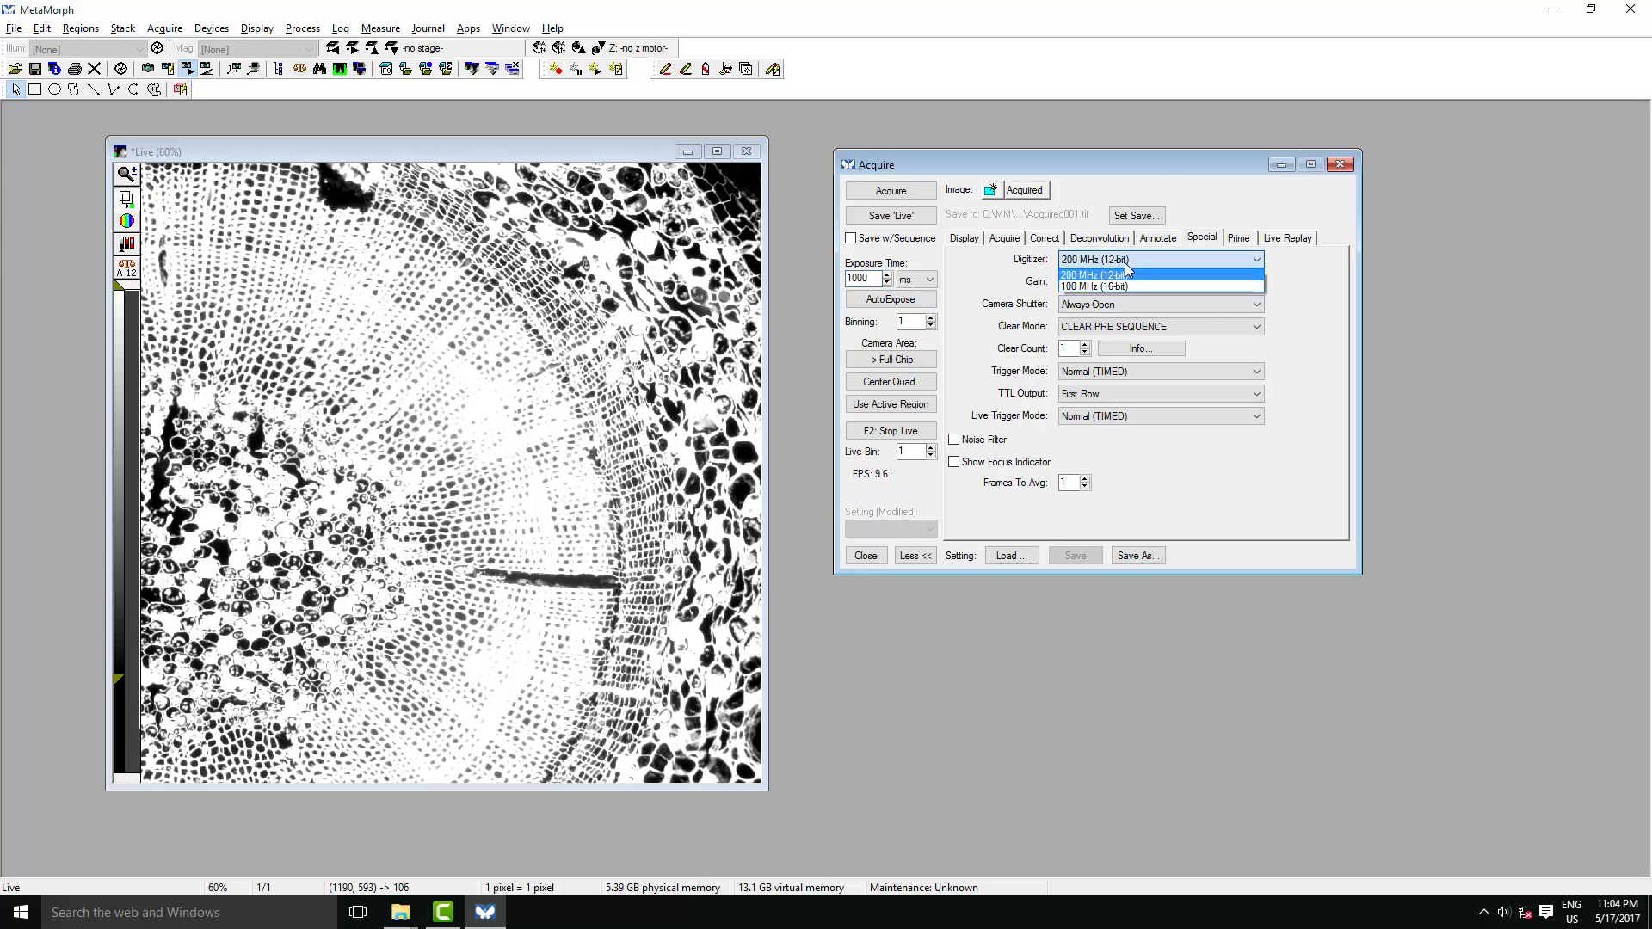
click(1130, 286)
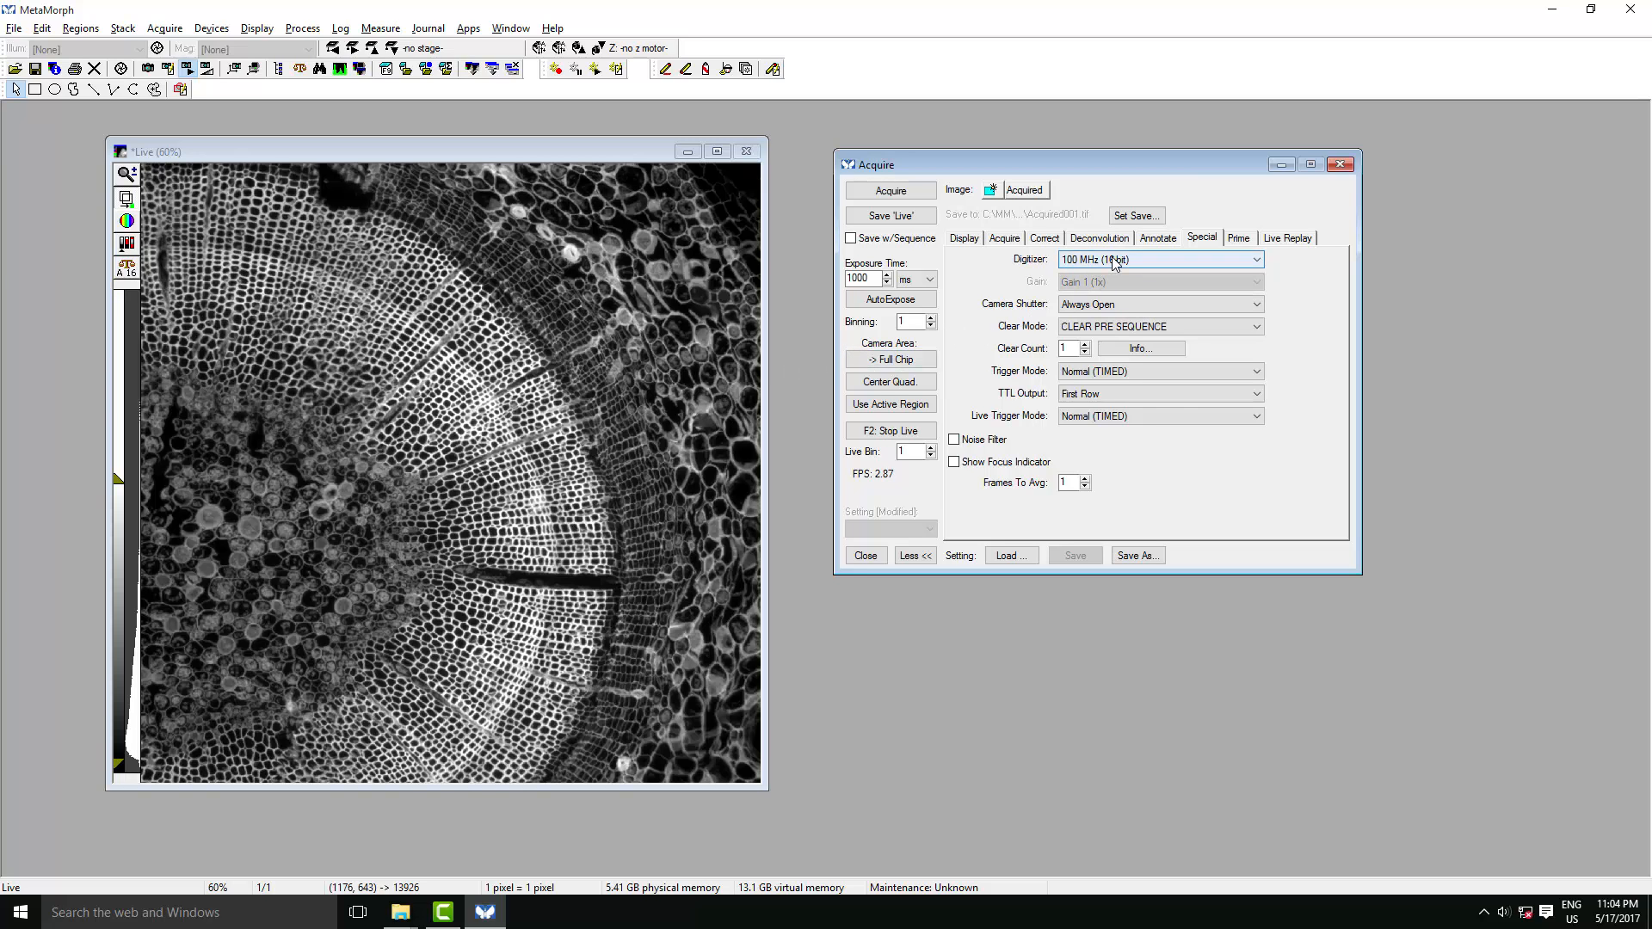
- Reduce the exposure time to 1 ms and switch the digitizer to 200 MHz (12-bit)
click(872, 281)
key(BackSpace)
key(BackSpace)
key(BackSpace)
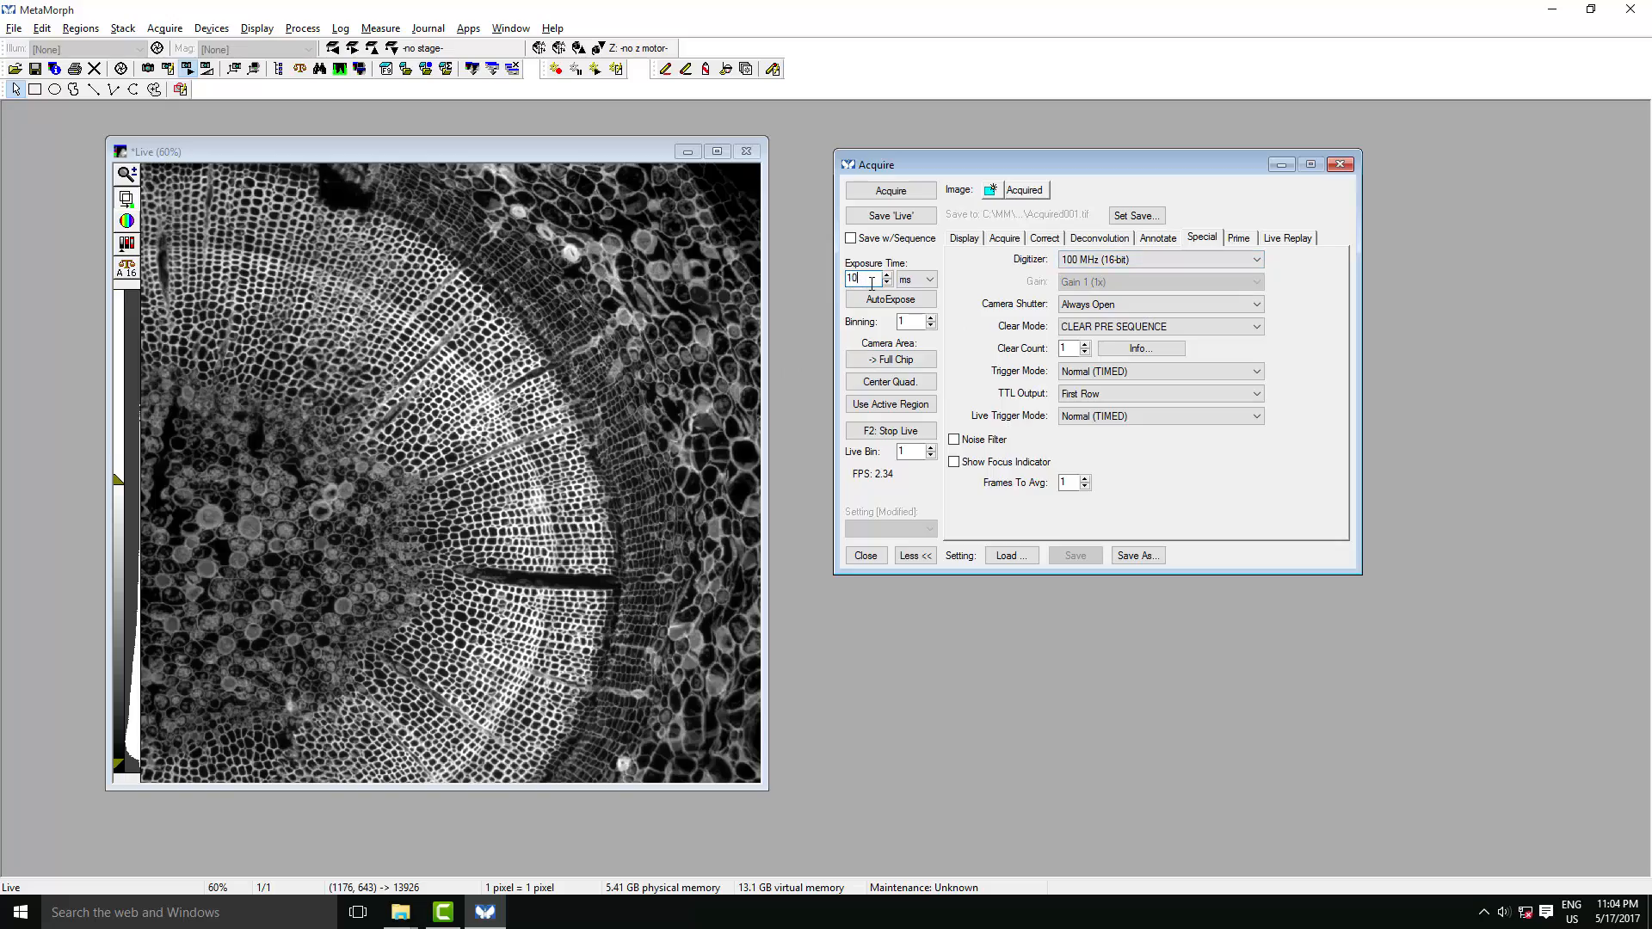
key(Return)
click(1097, 260)
click(1097, 276)
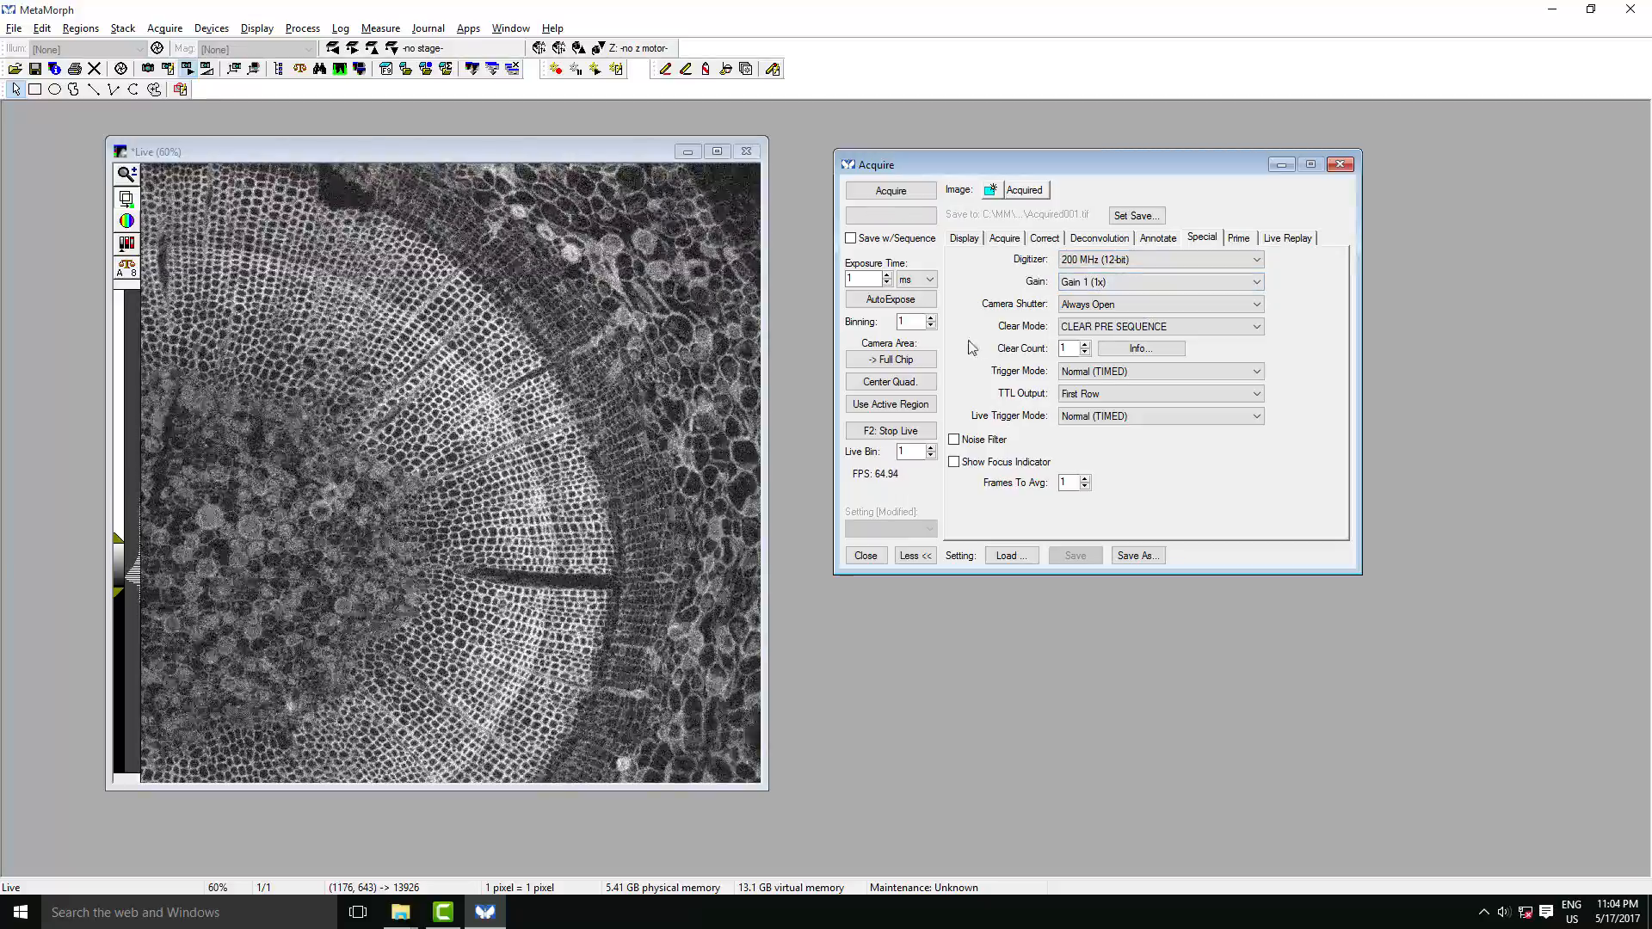
- Try Gain 2 and Gain 3 on the live image and return the camera gain to Gain 1 (1x)
click(1134, 280)
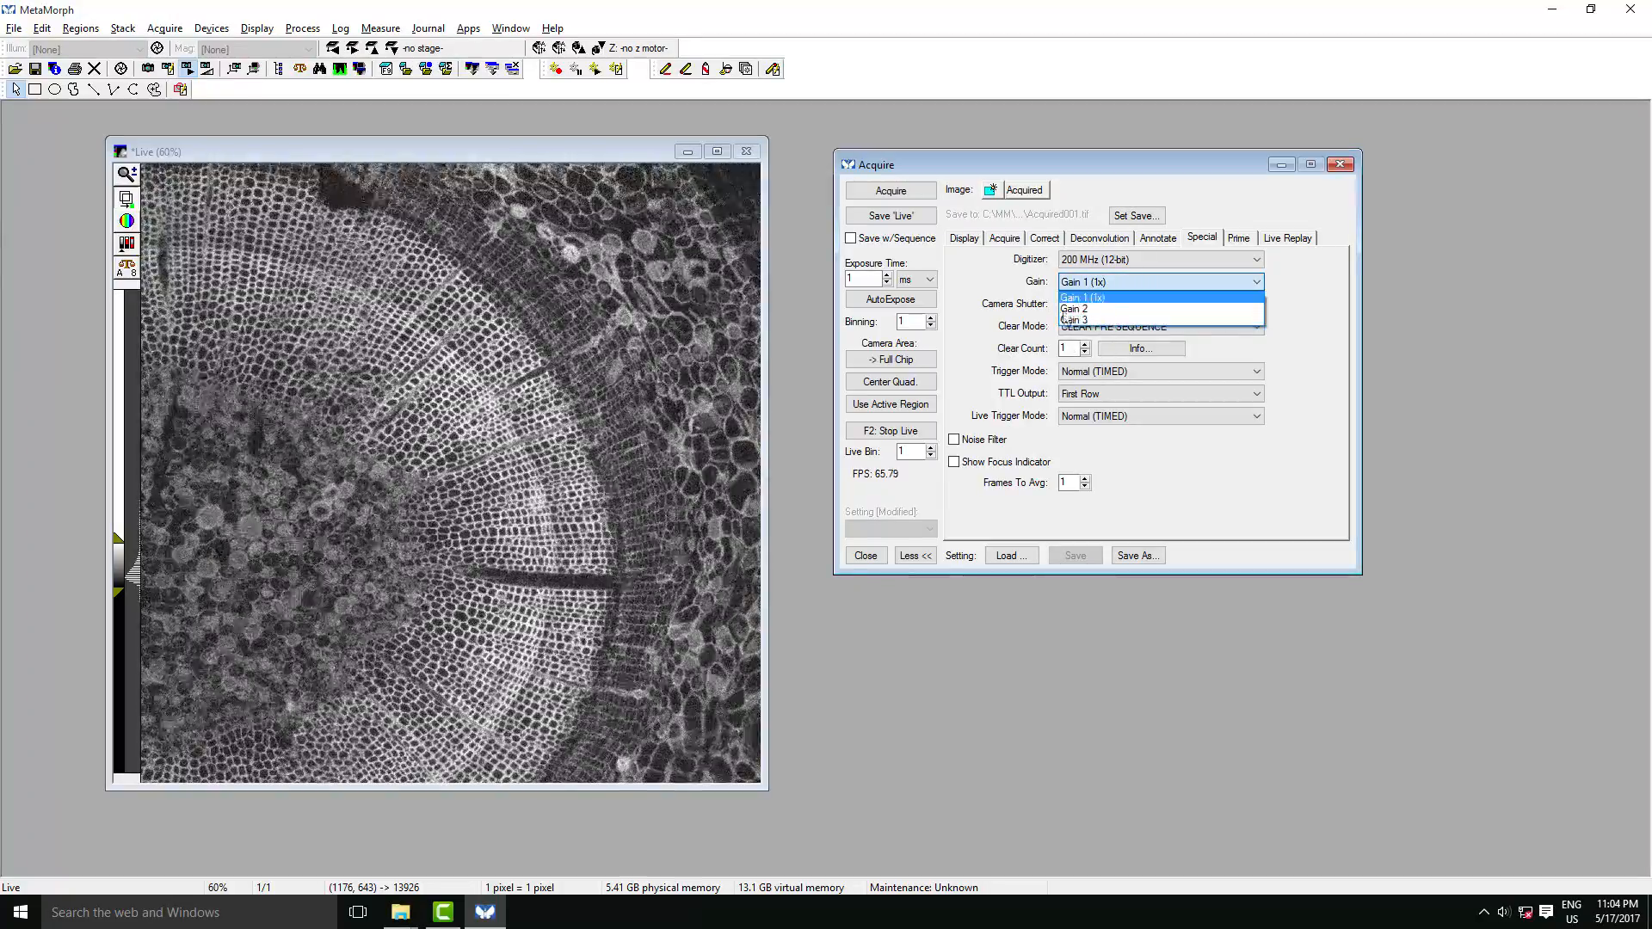
click(1113, 297)
click(1114, 286)
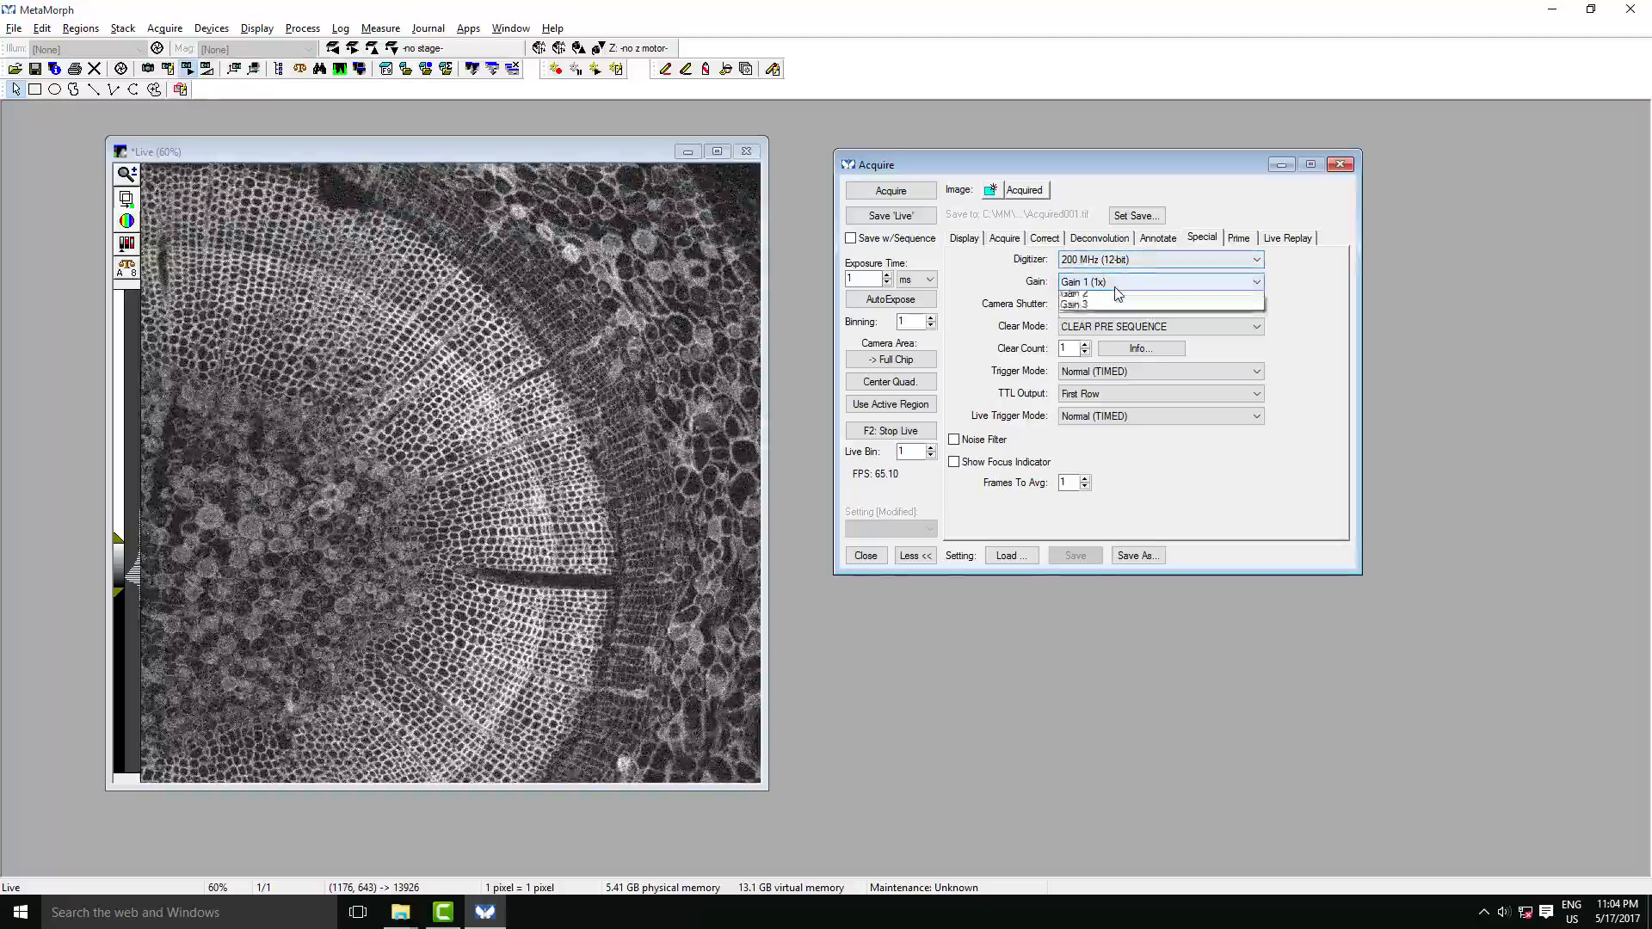
click(1093, 306)
click(1120, 284)
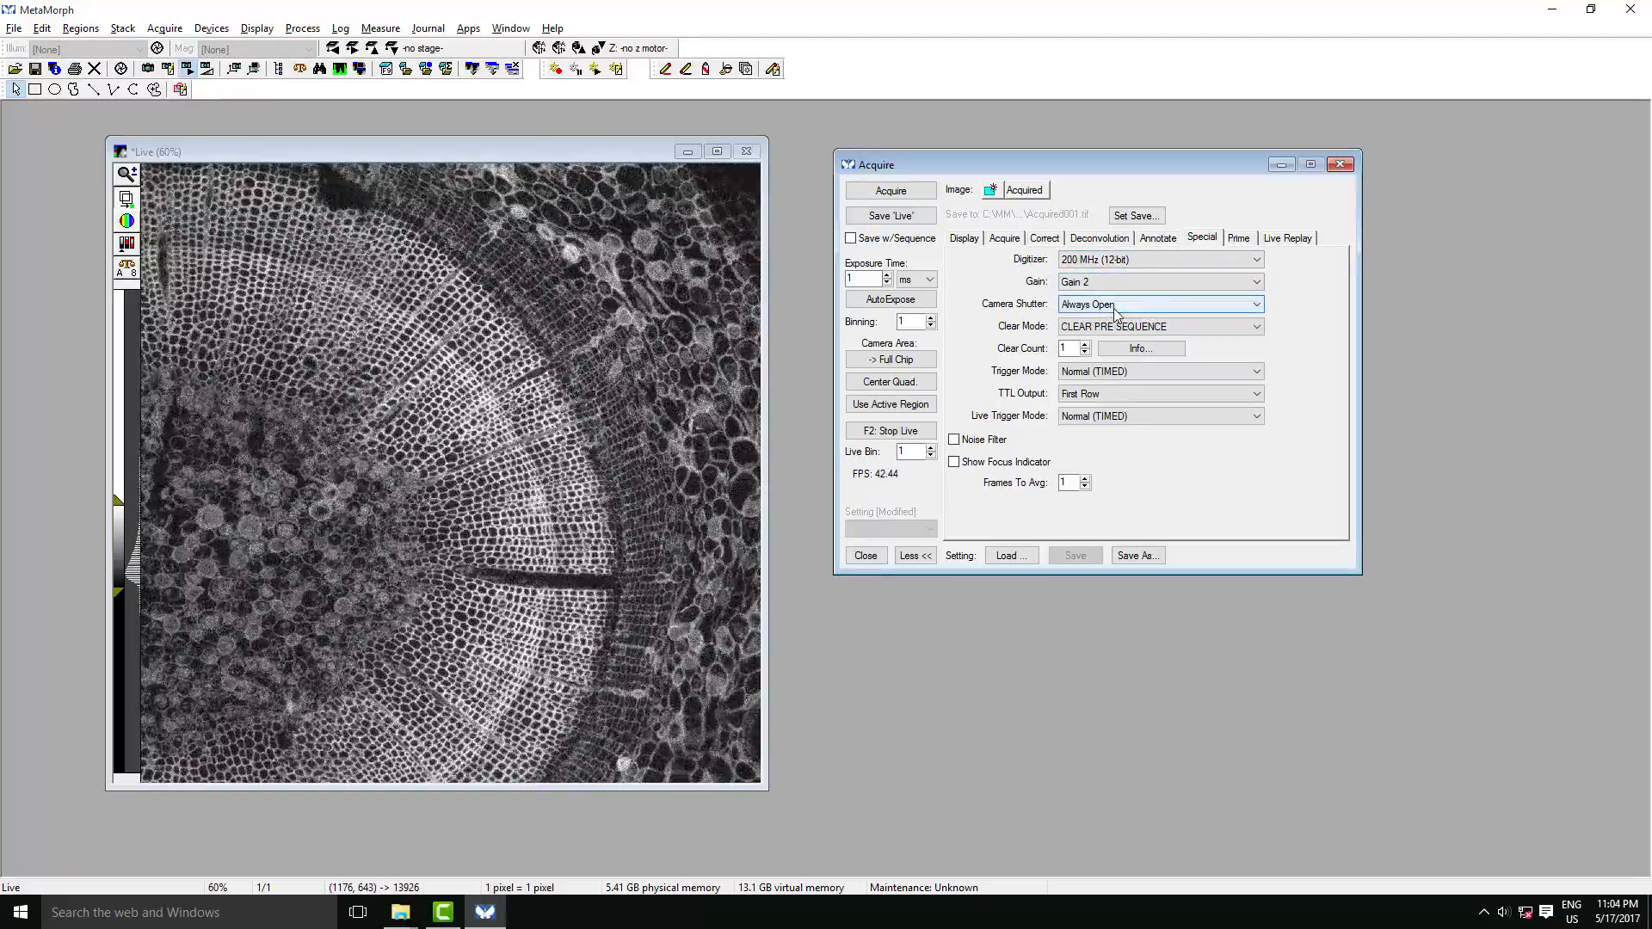
click(1117, 310)
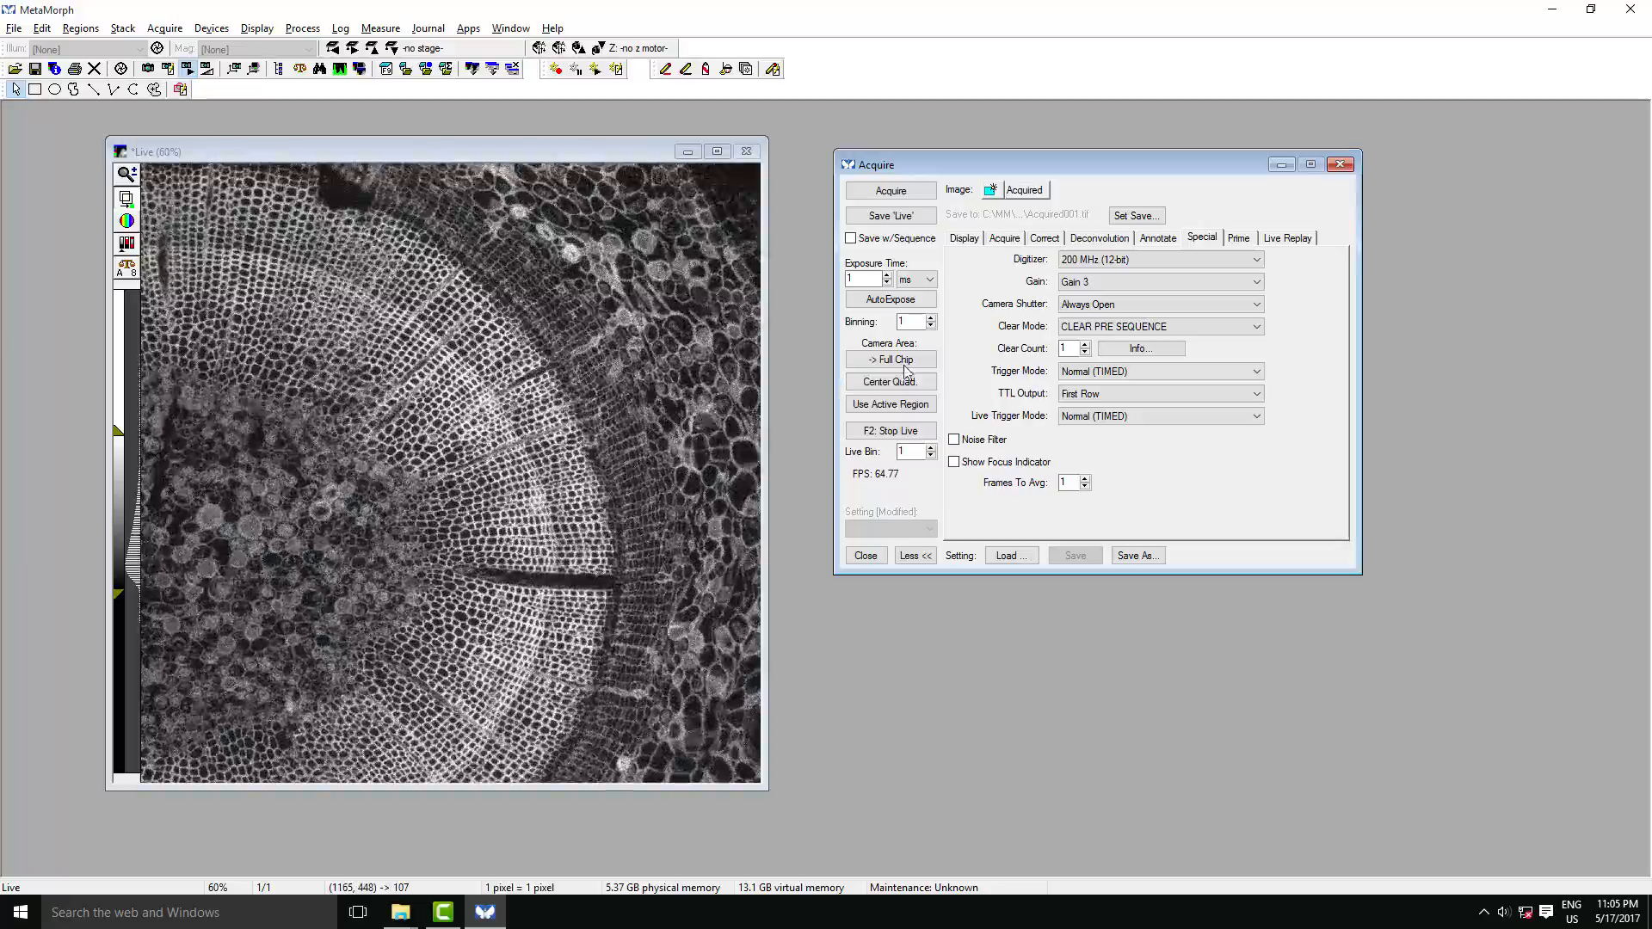
click(1091, 284)
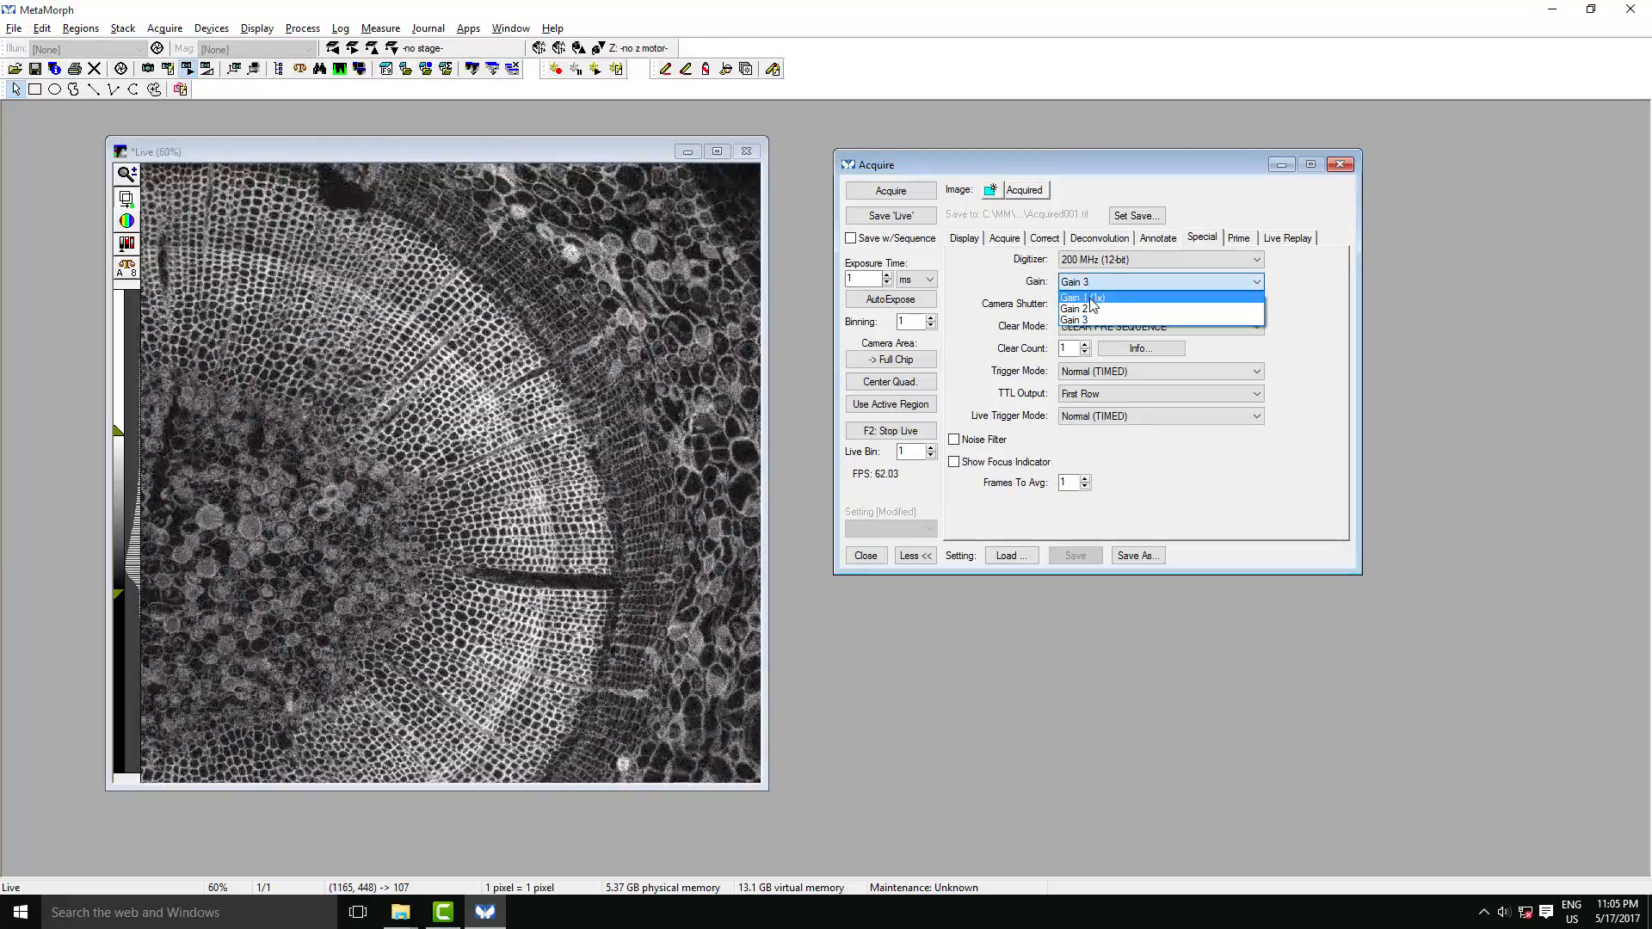
click(1086, 297)
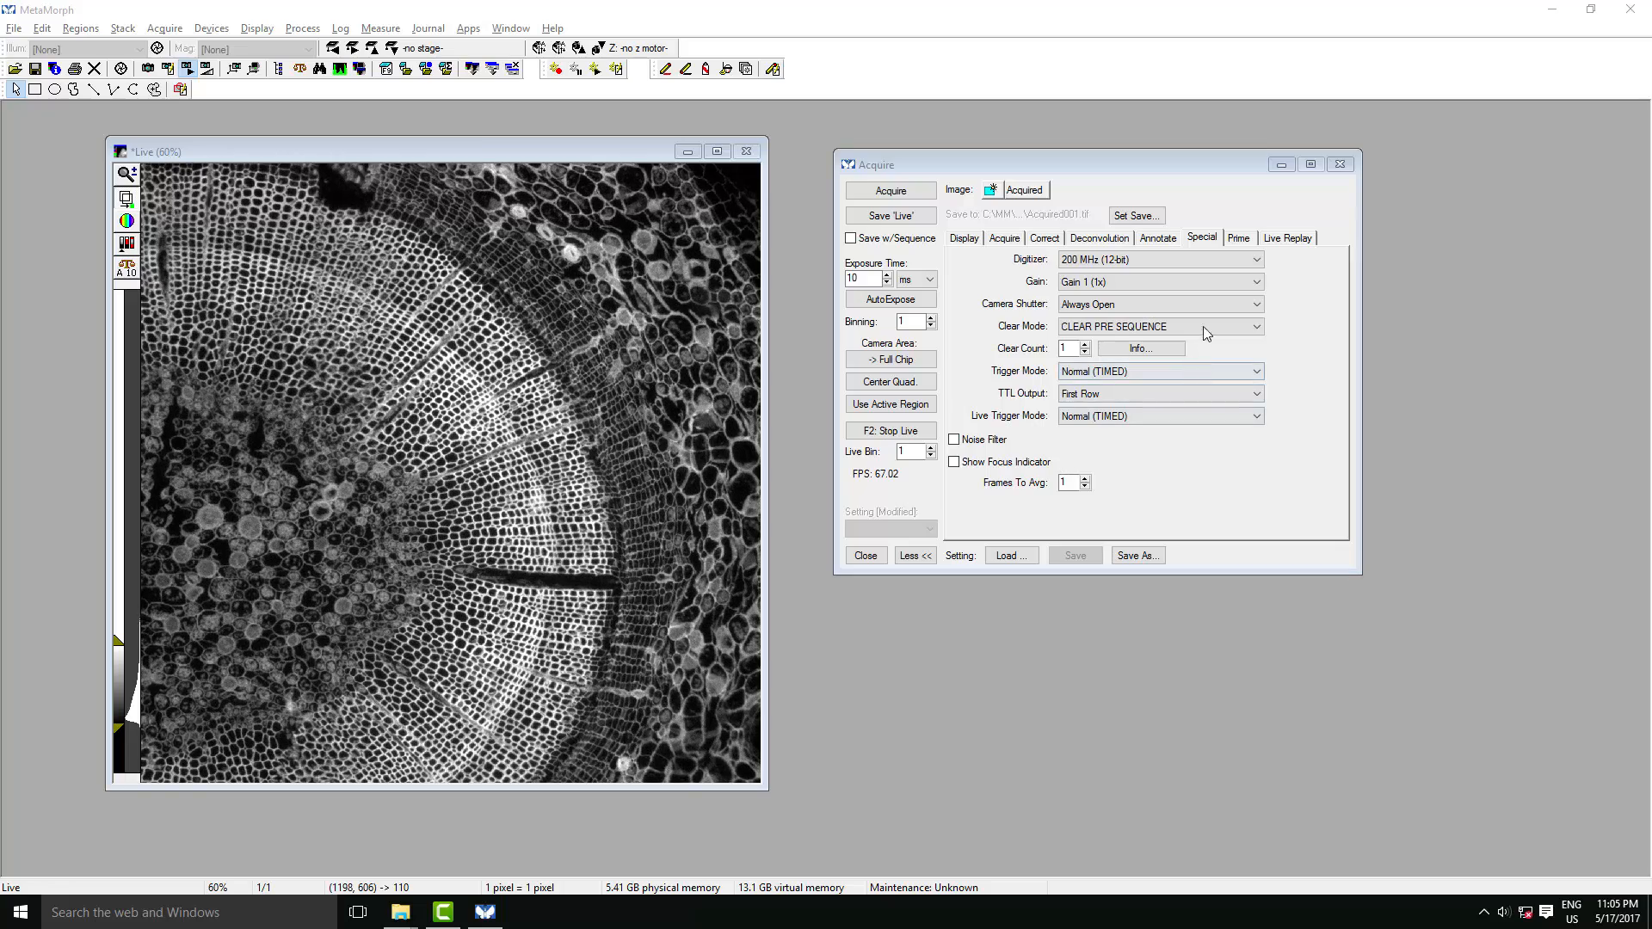
- Review the available camera clear modes without changing the selection
click(1258, 327)
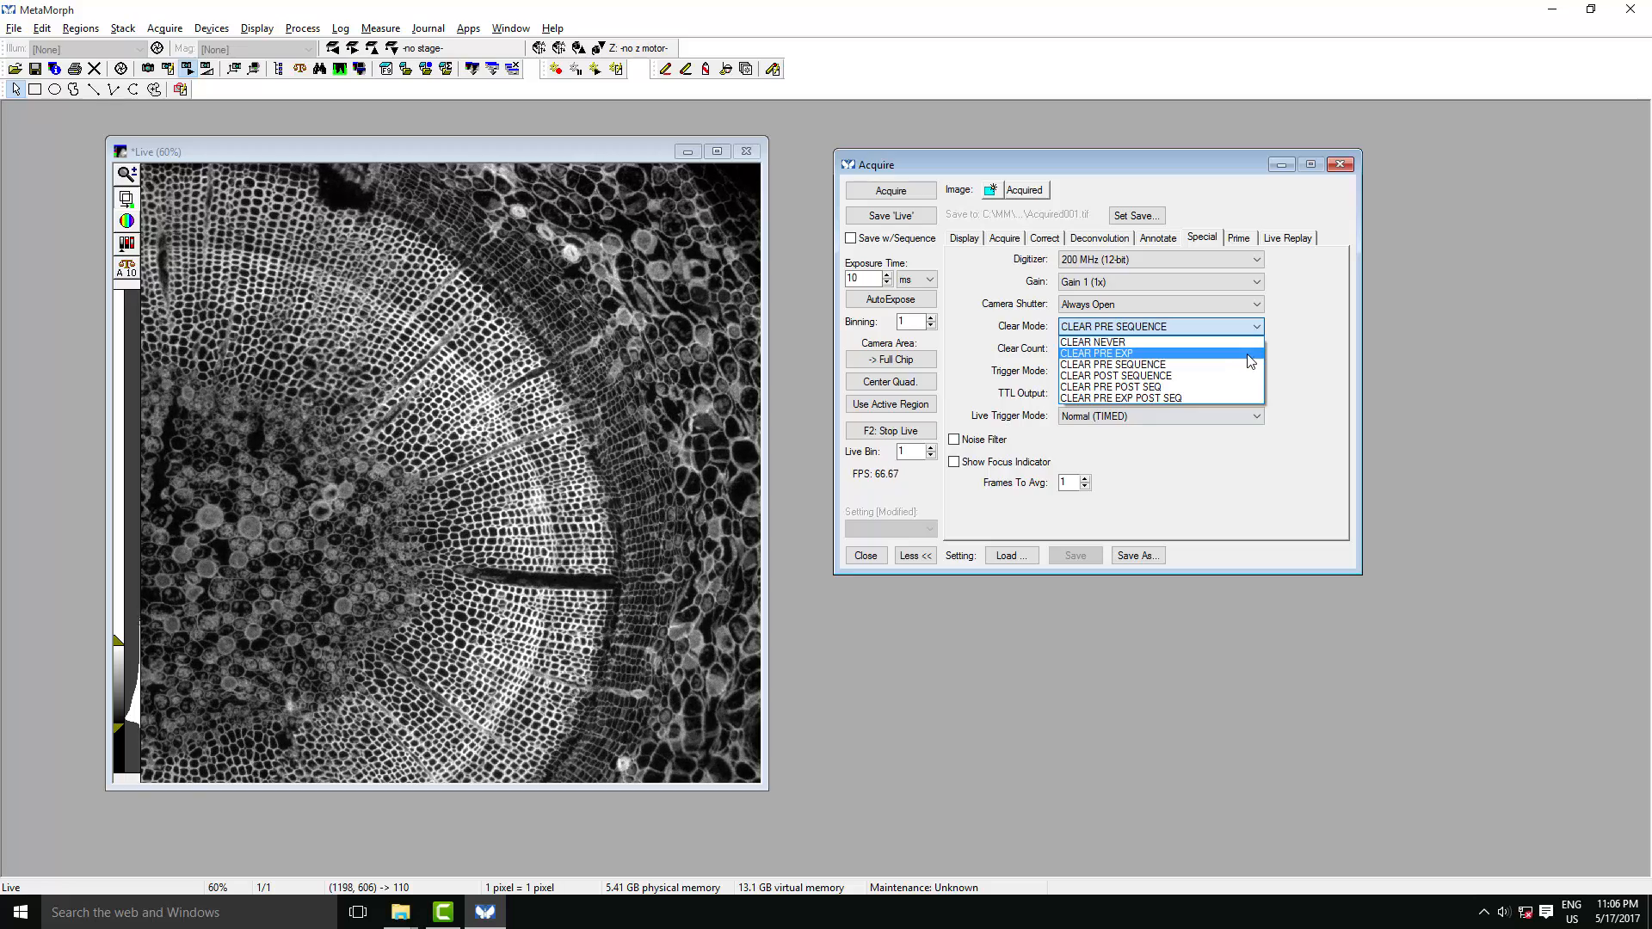
click(1312, 350)
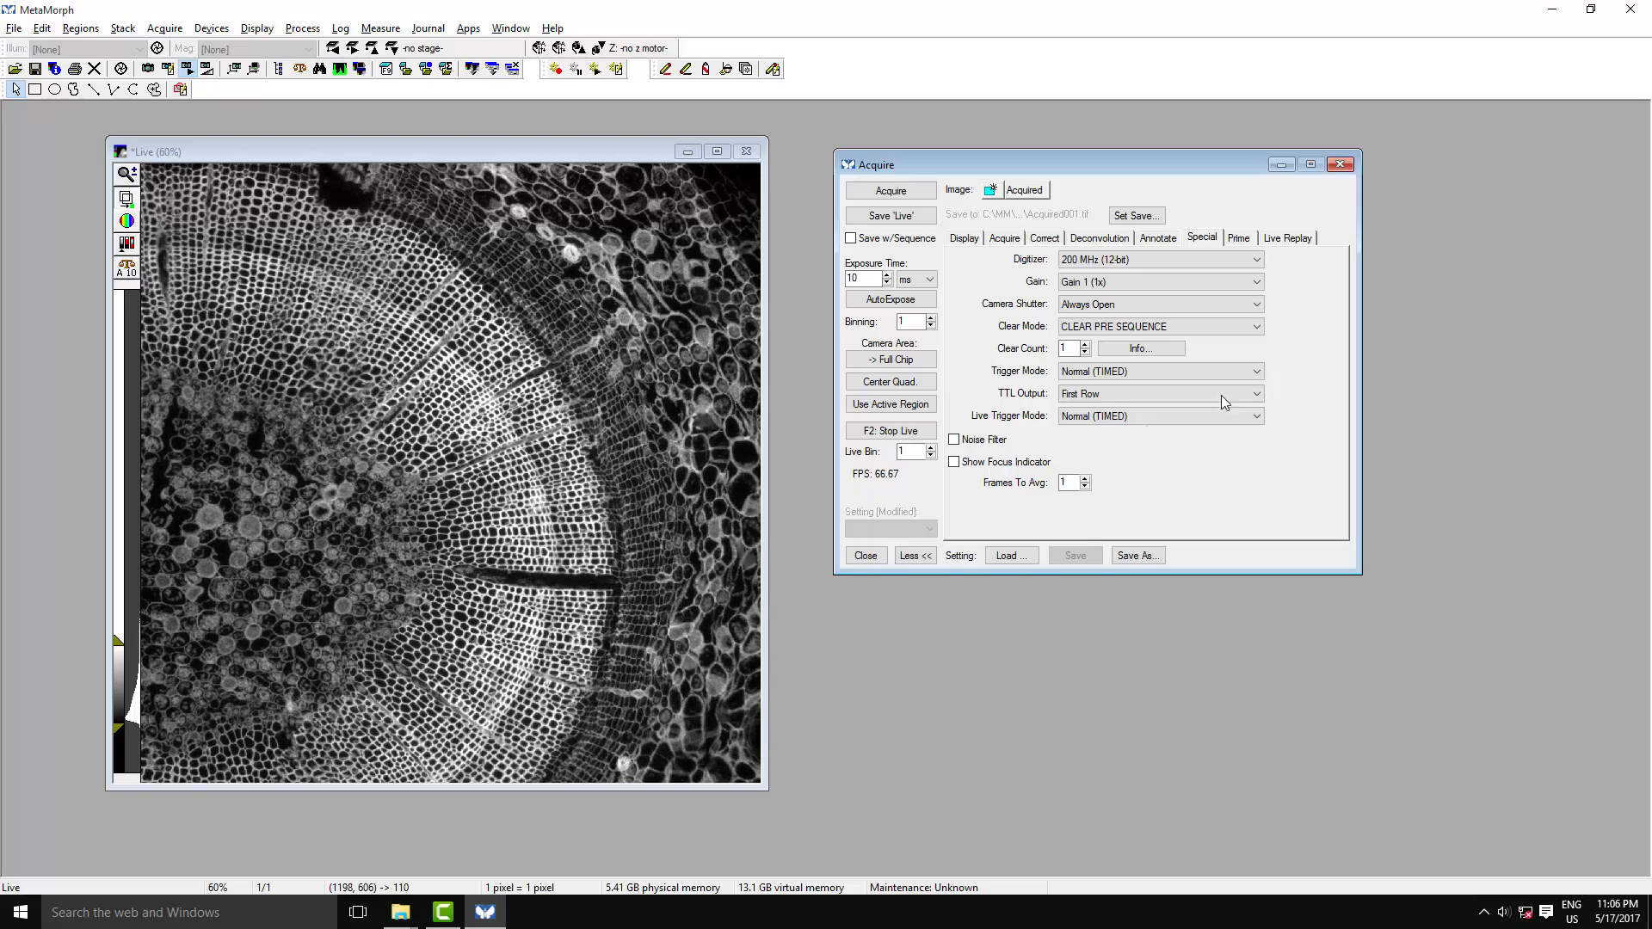
- Open the Stream Acquisition settings and choose Stream to Hard Disk as the acquisition mode
click(164, 28)
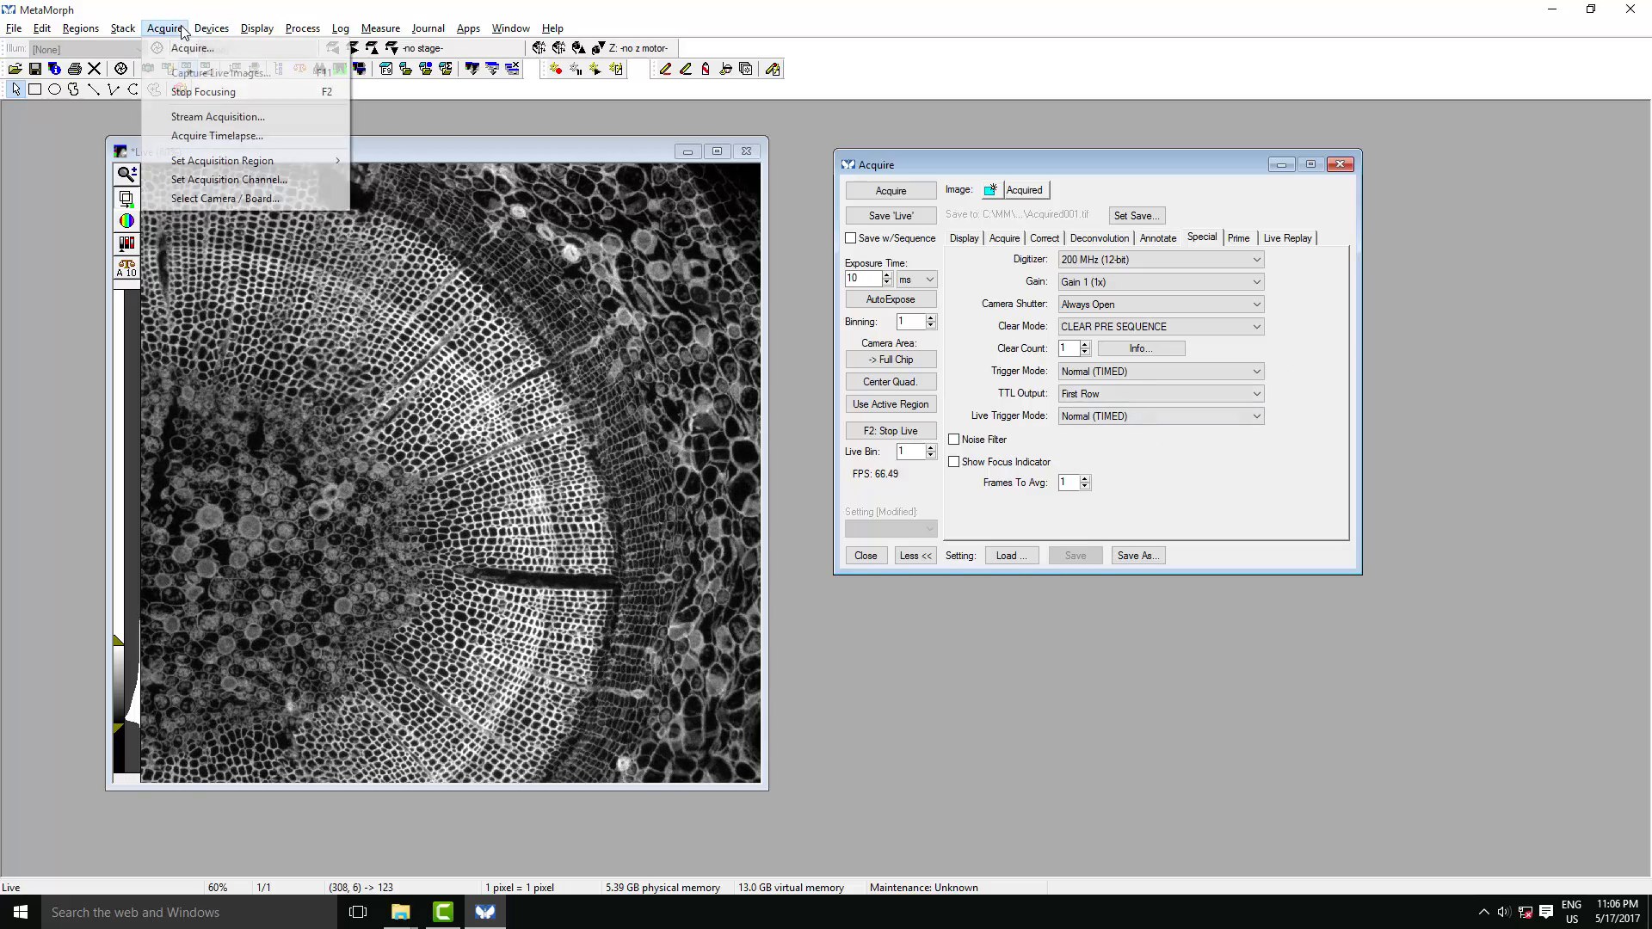
click(287, 119)
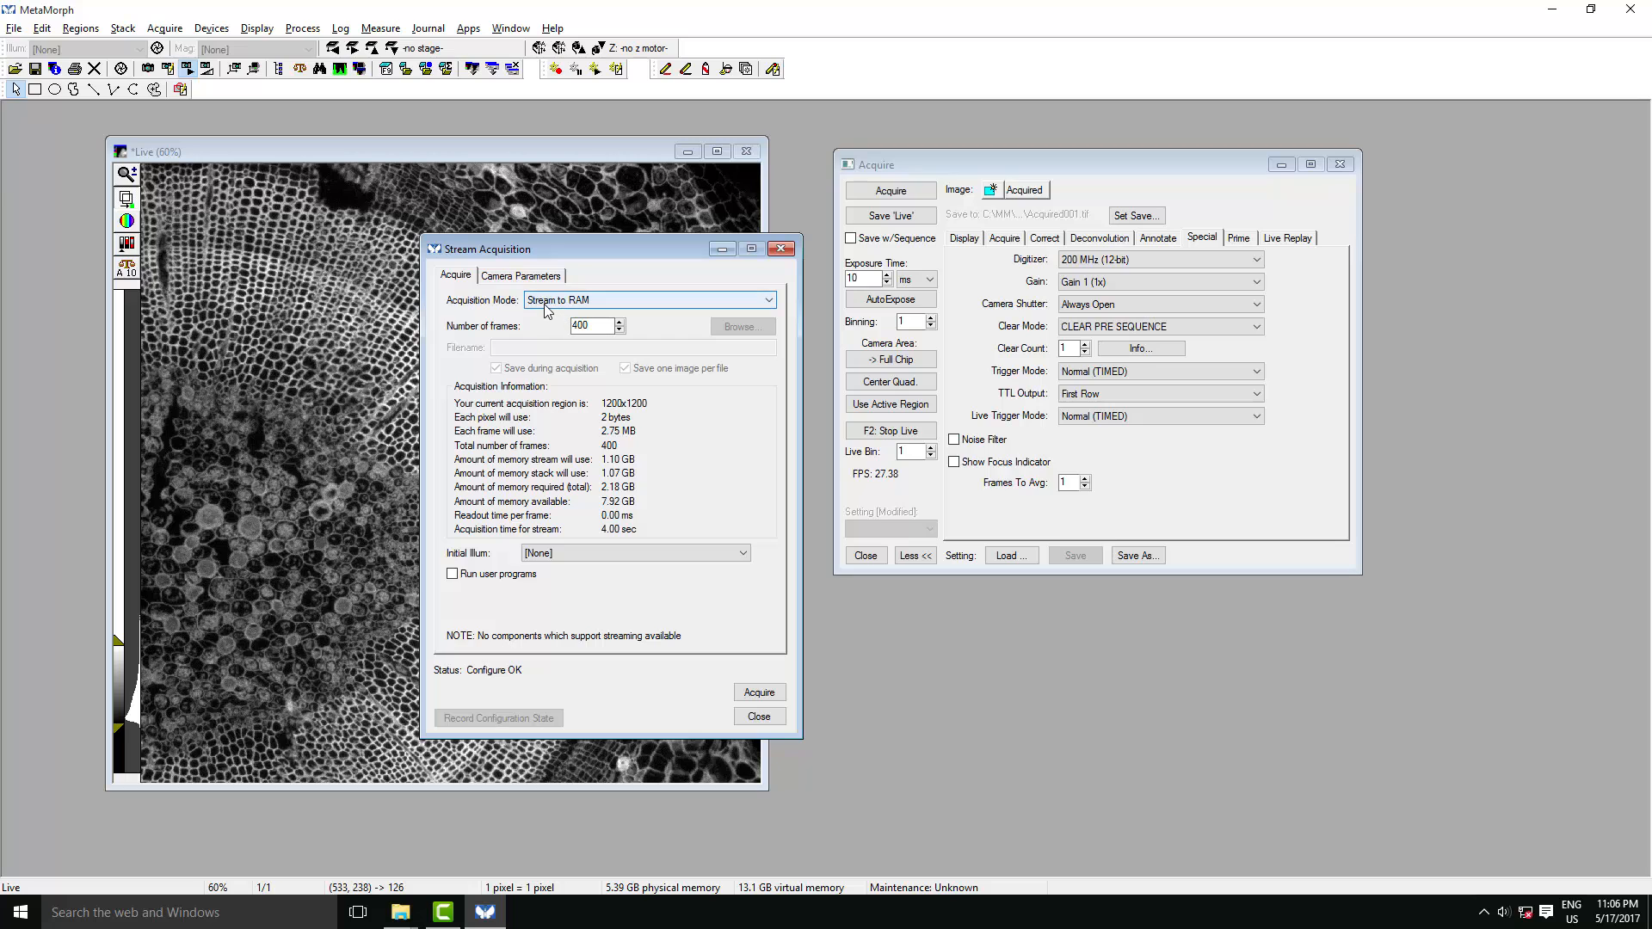
click(608, 303)
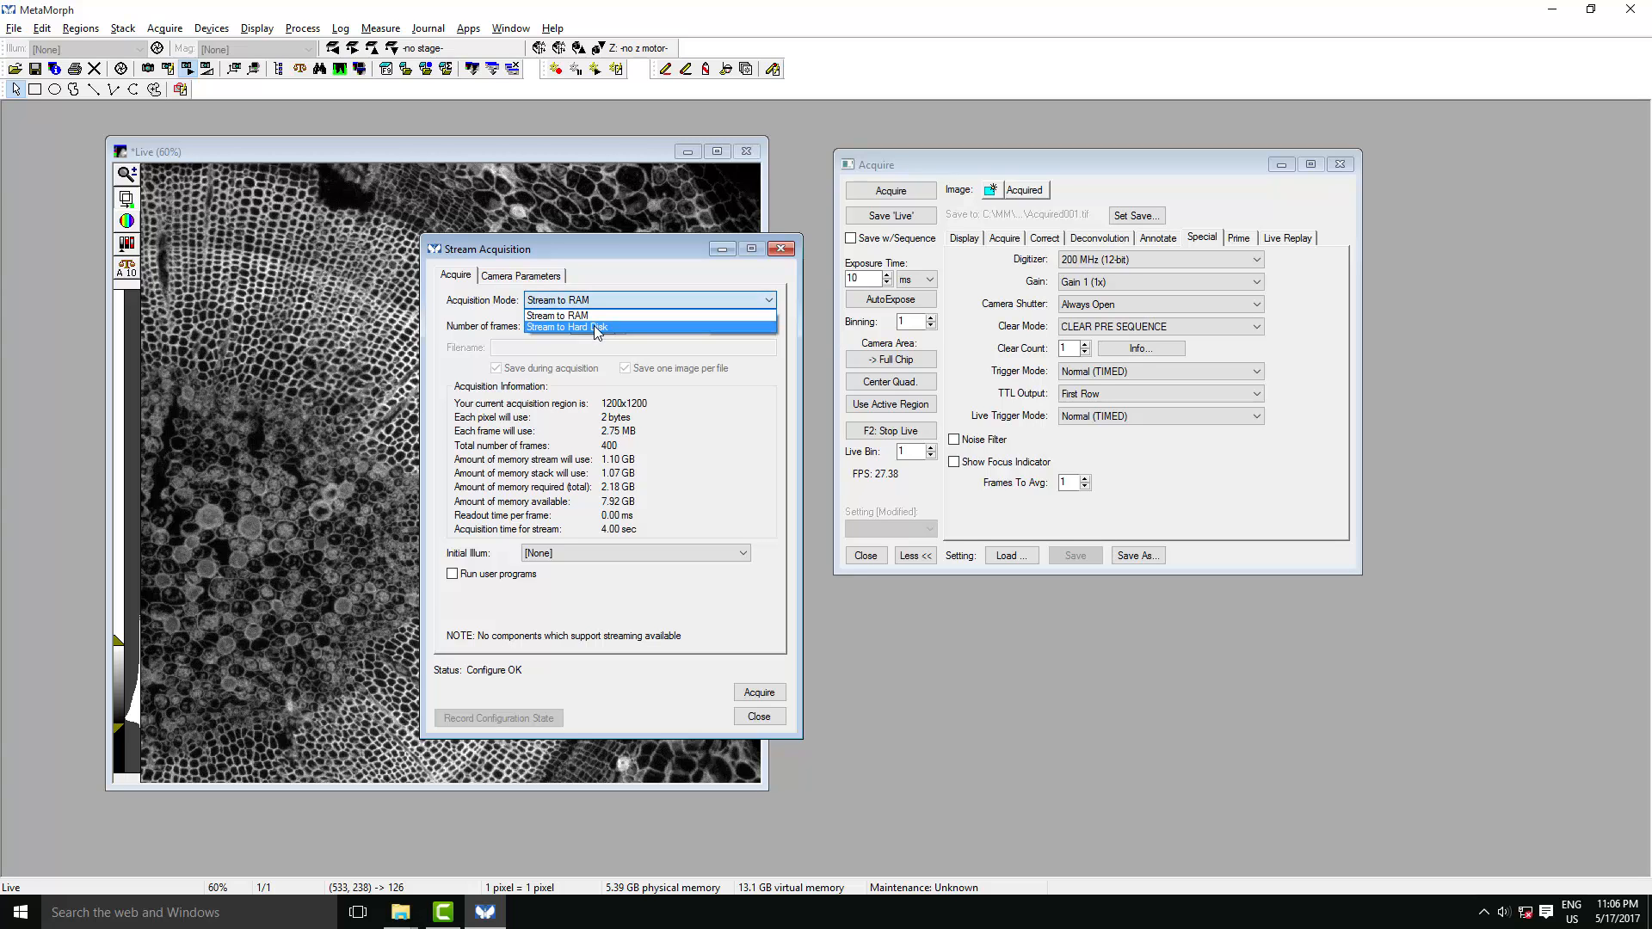
click(593, 325)
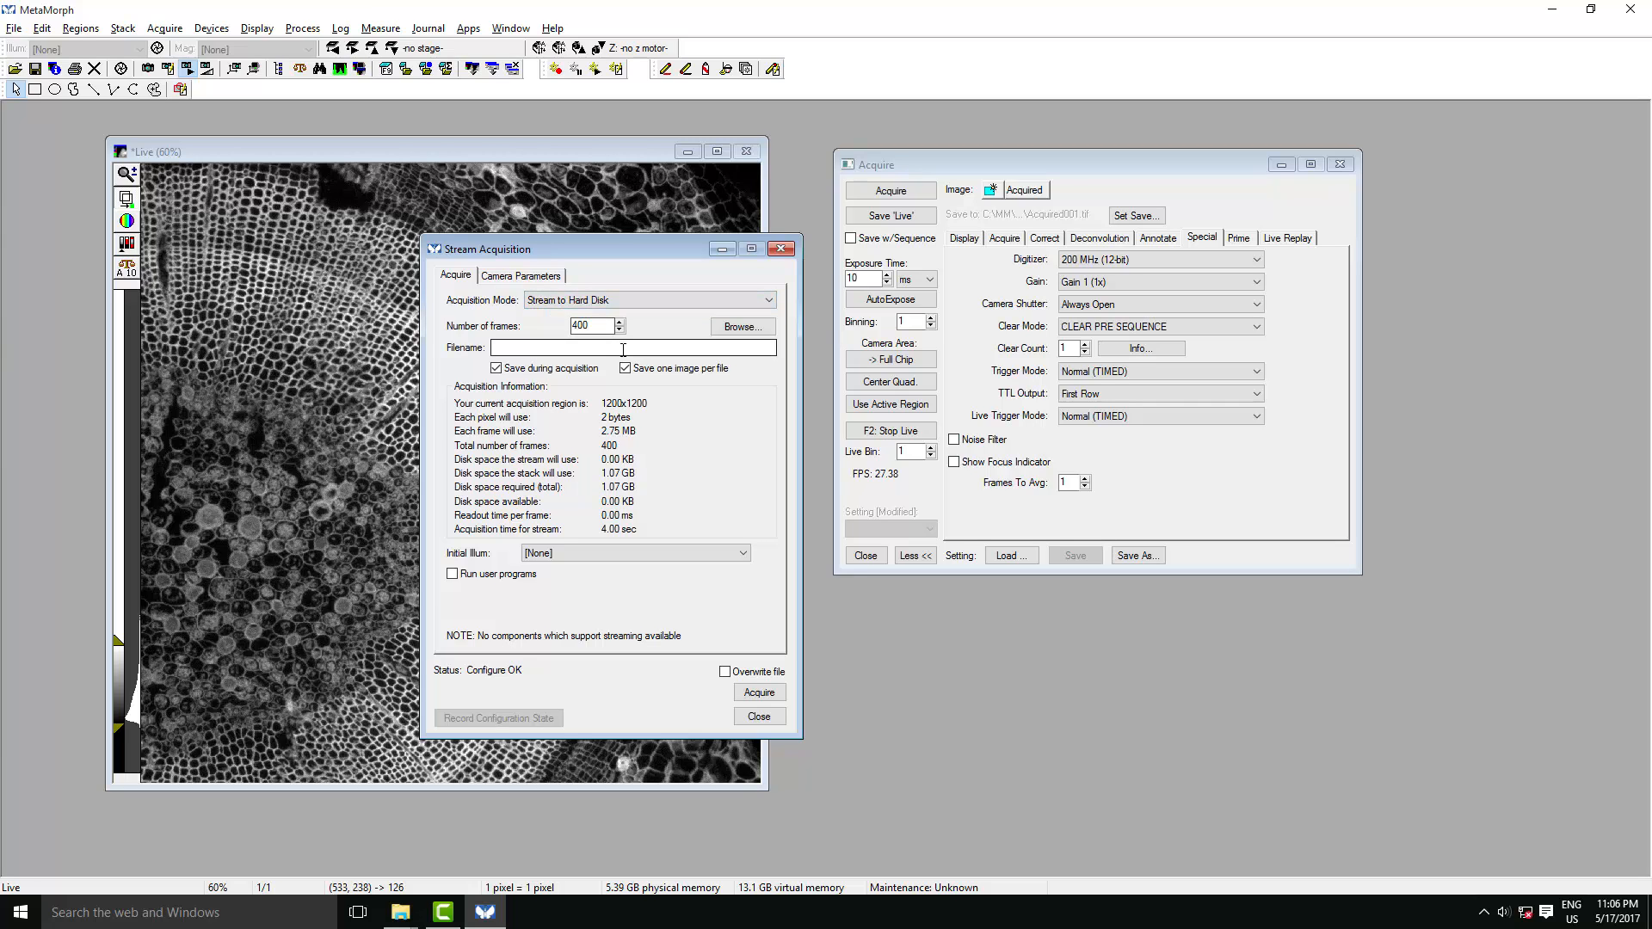
- Switch the acquisition mode to Stream to RAM, and acquire the 400-frame stream after checking the camera parameters
click(602, 300)
click(586, 329)
click(521, 277)
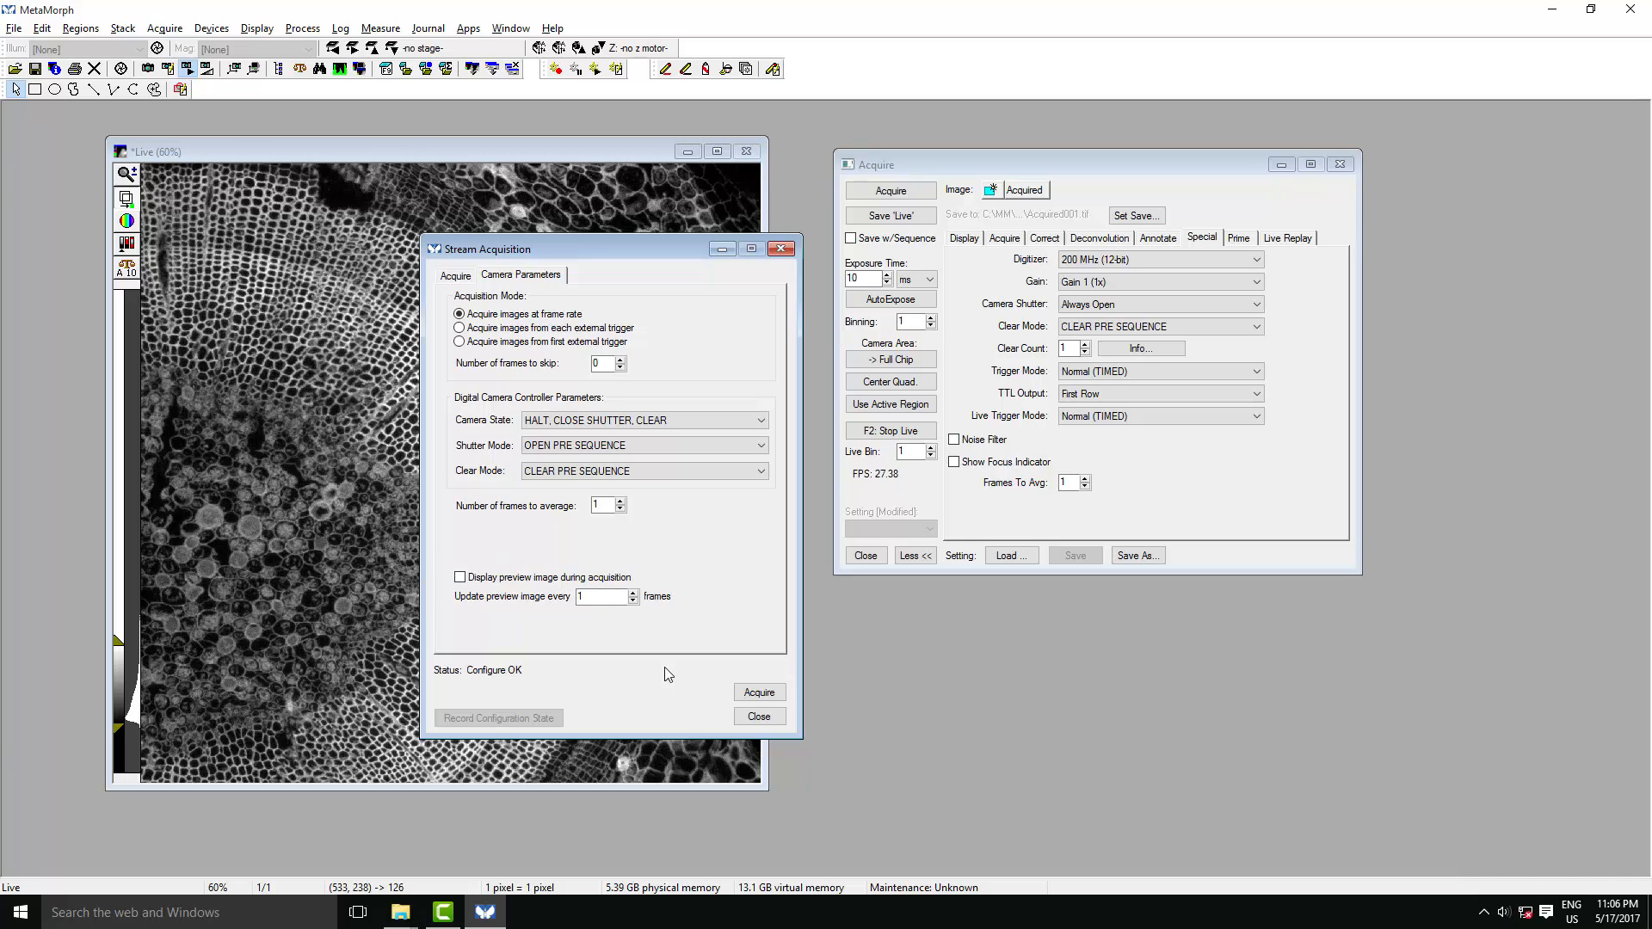
click(749, 695)
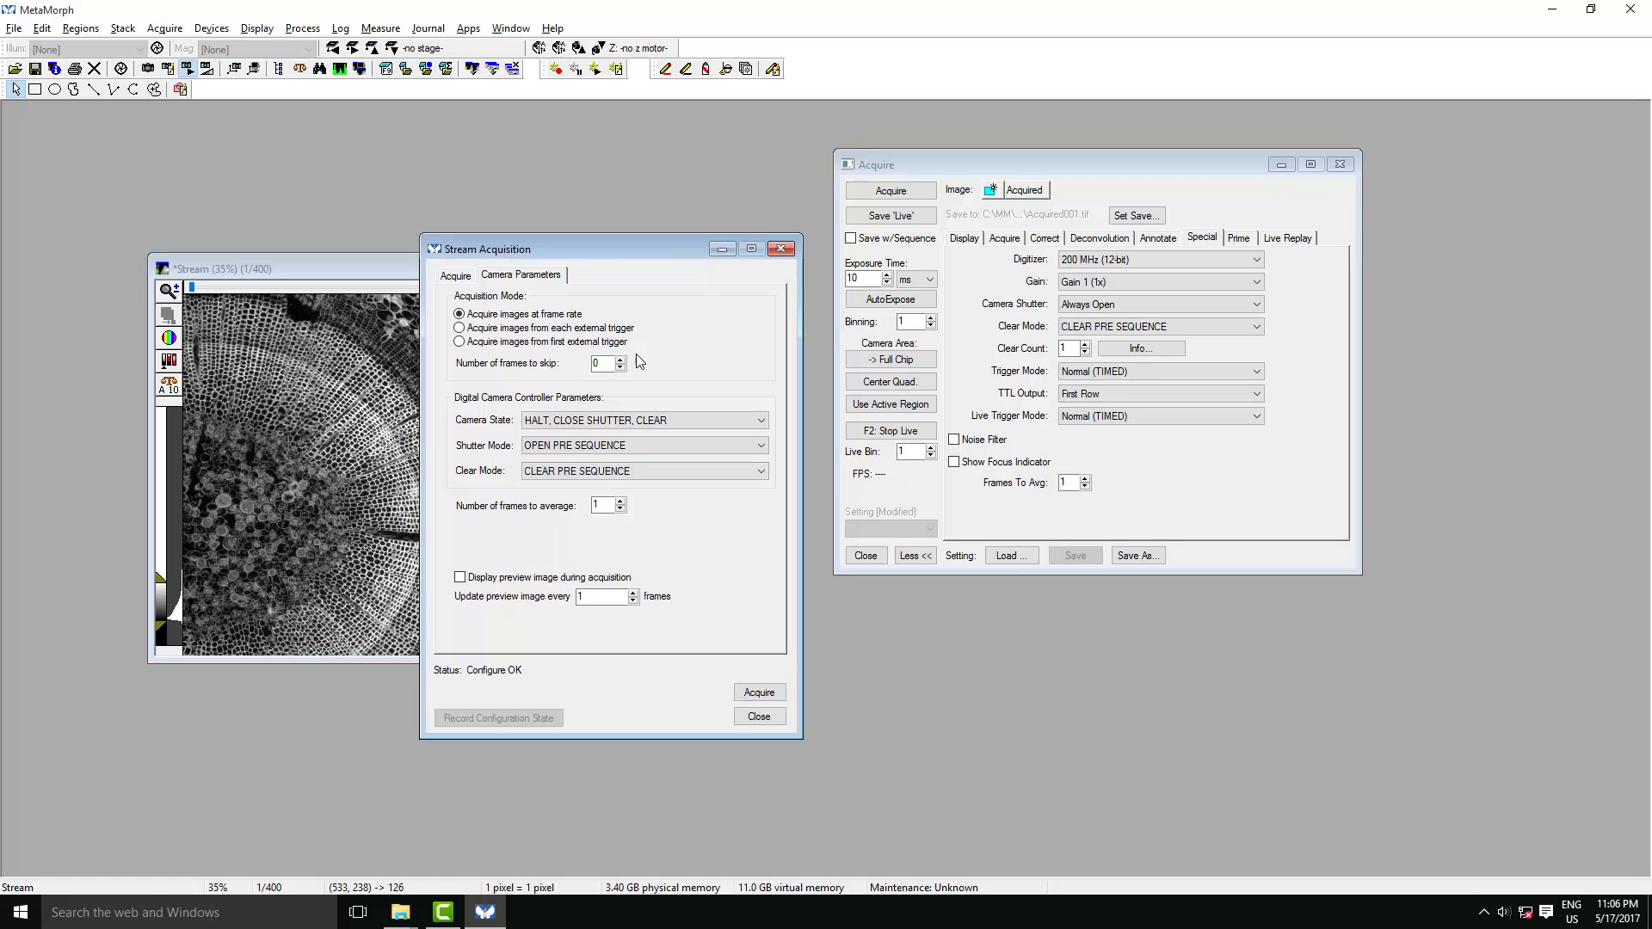
- Minimize the Stream Acquisition dialog and scrub through the frames of the acquired stream
click(722, 250)
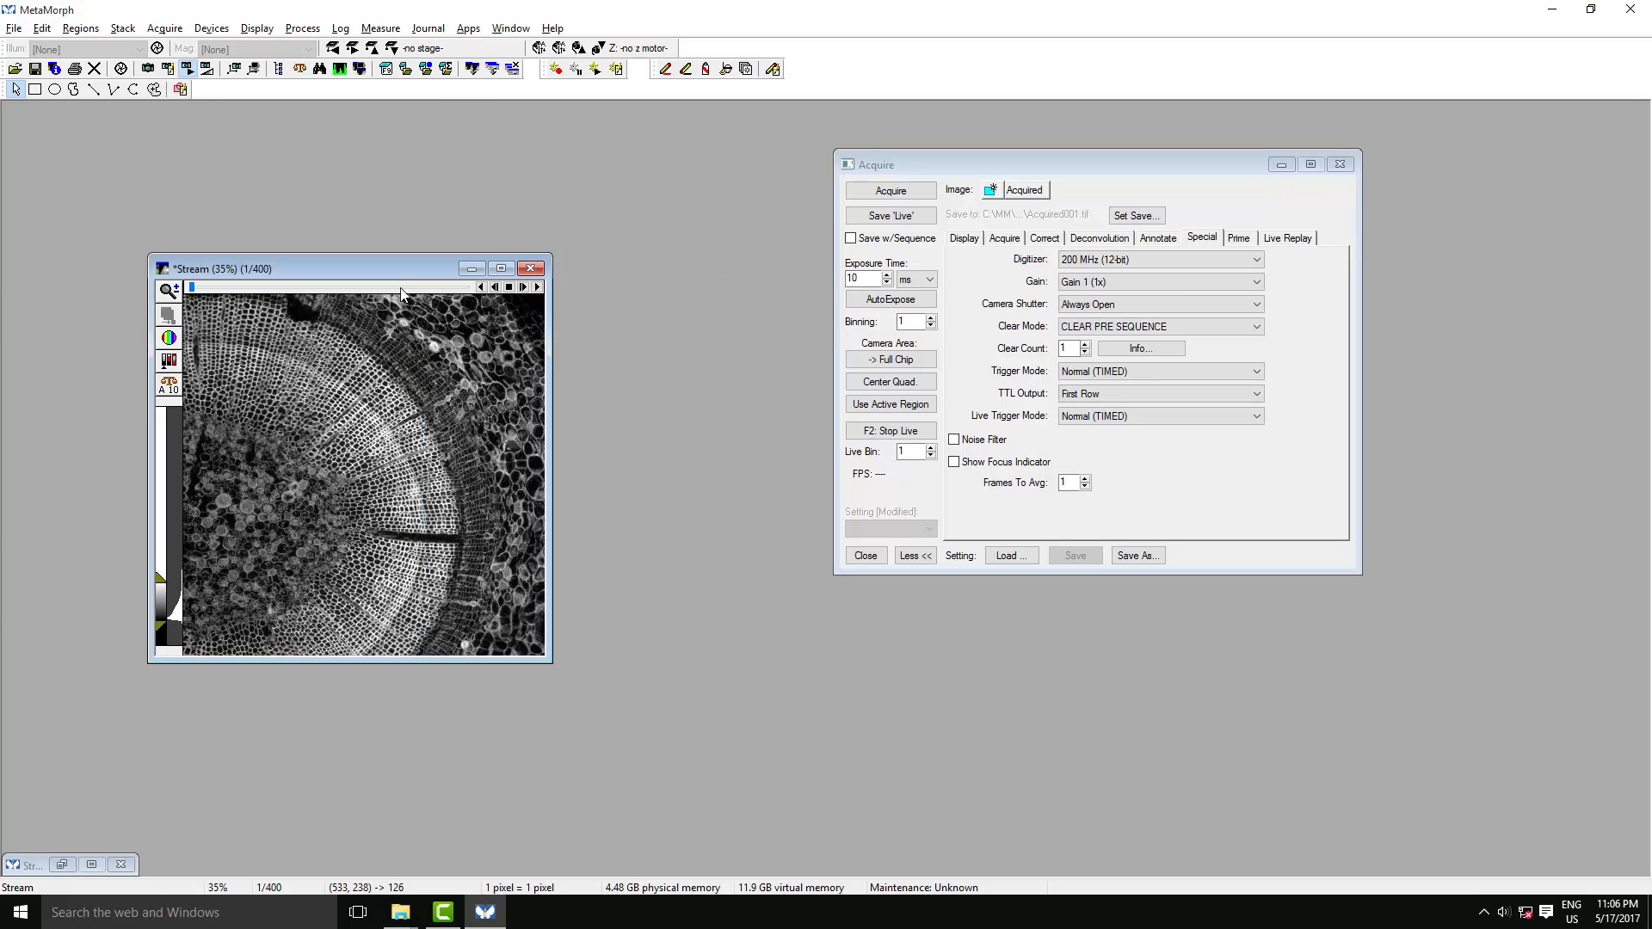
click(230, 289)
drag(231, 293, 488, 293)
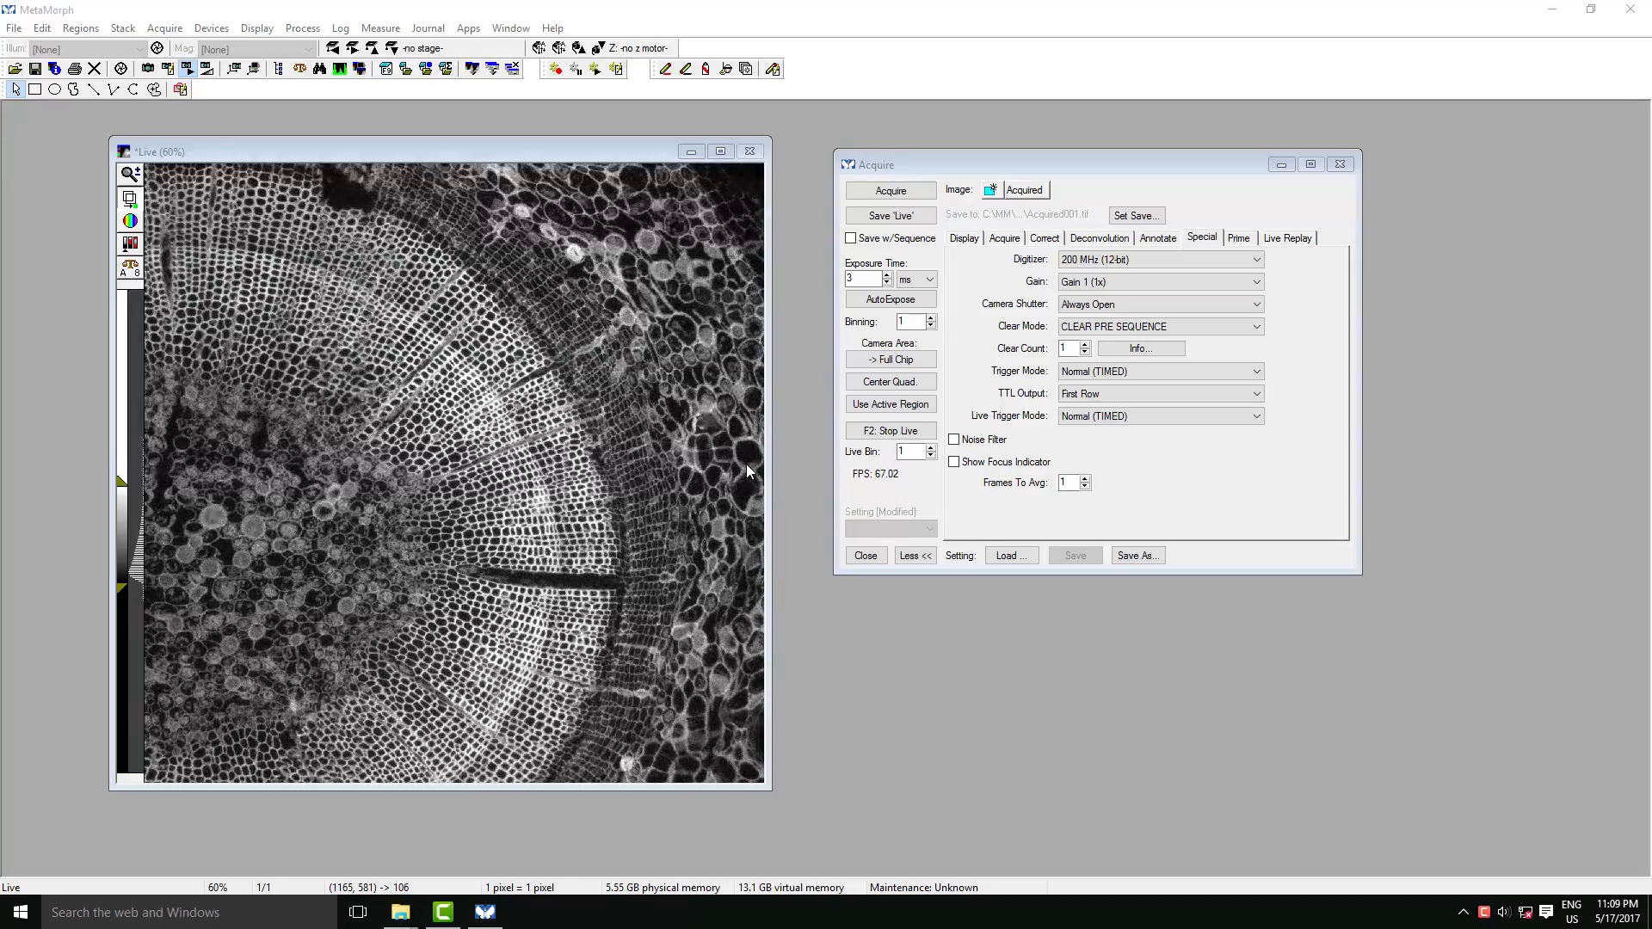
- Try the noise filter on the live image and leave it off
double_click(861, 278)
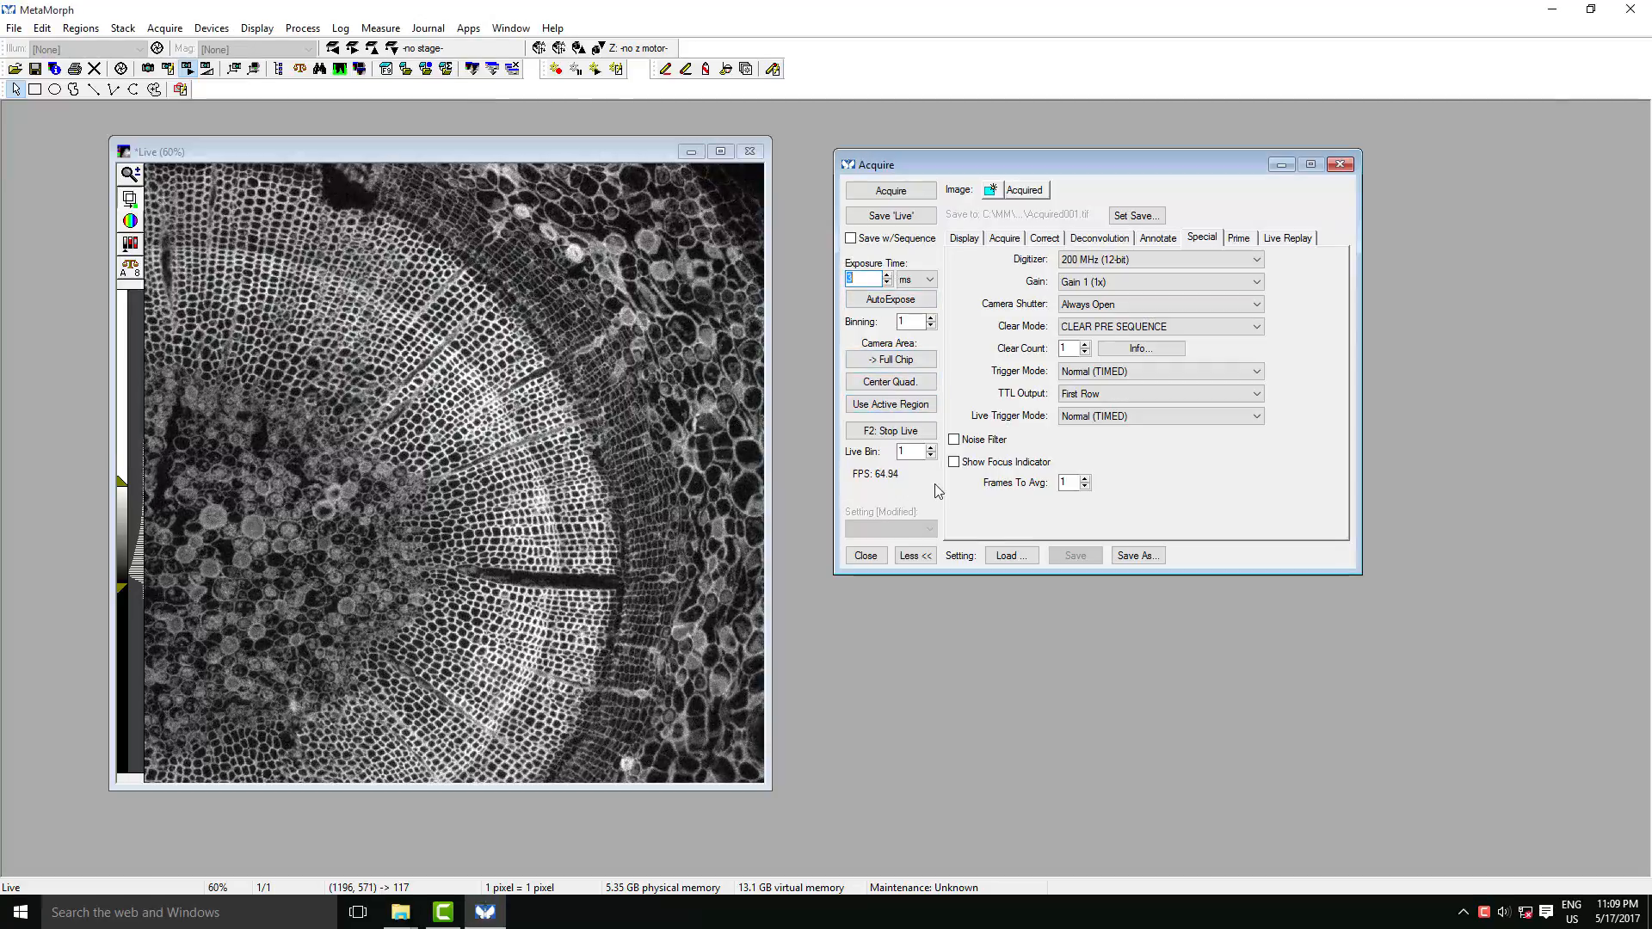
click(964, 442)
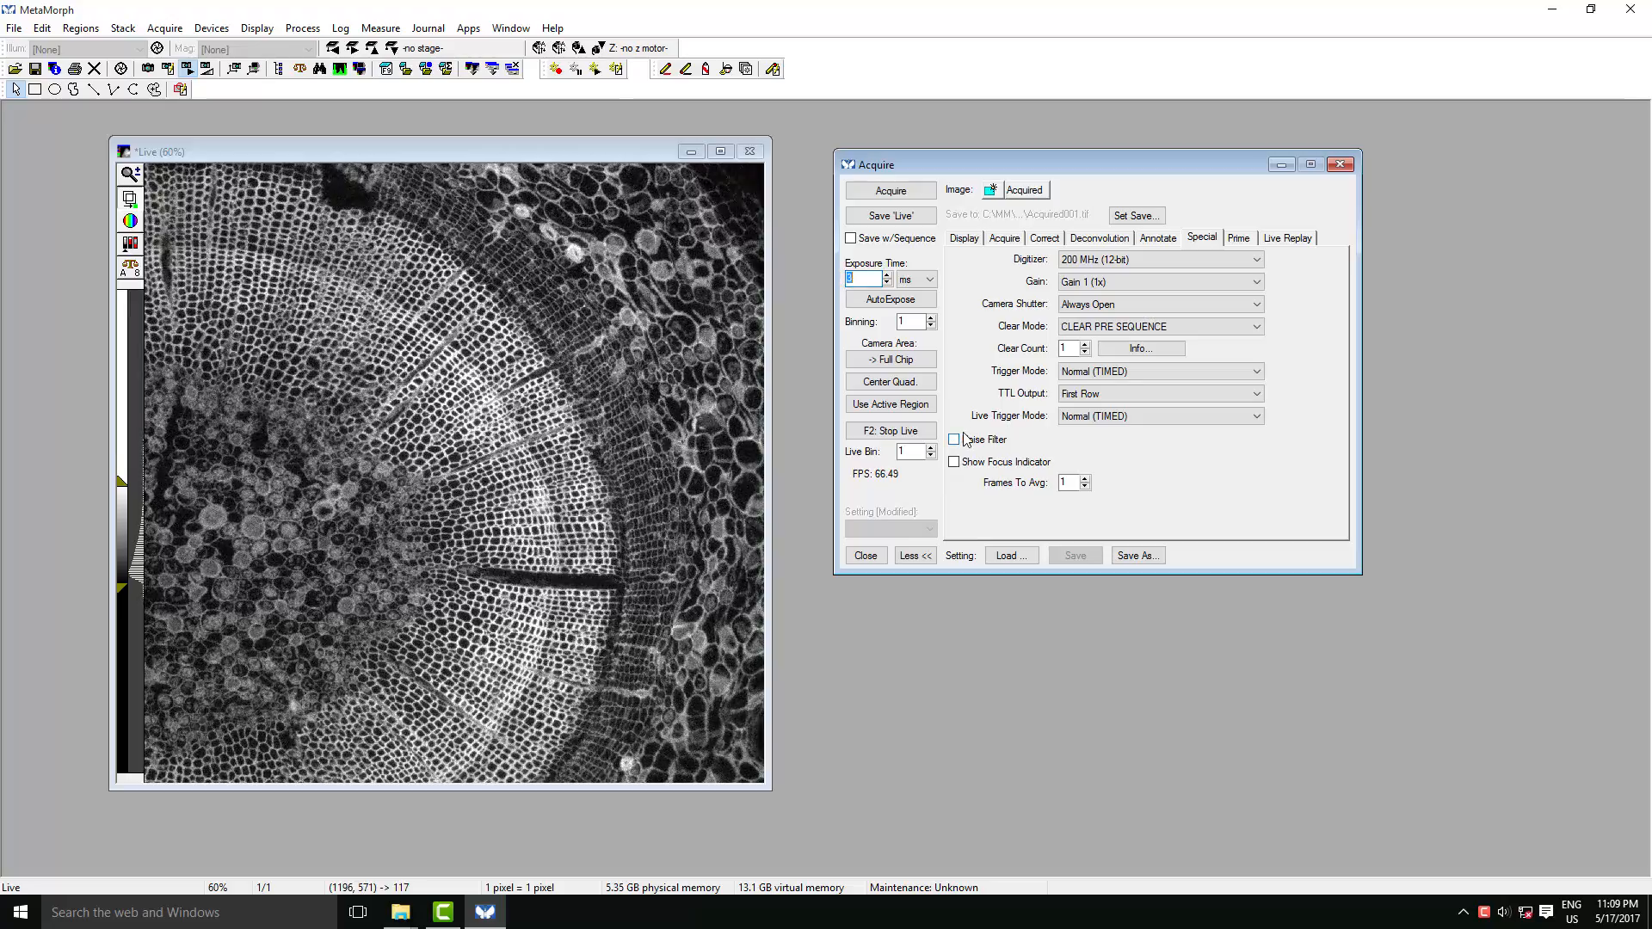
click(964, 443)
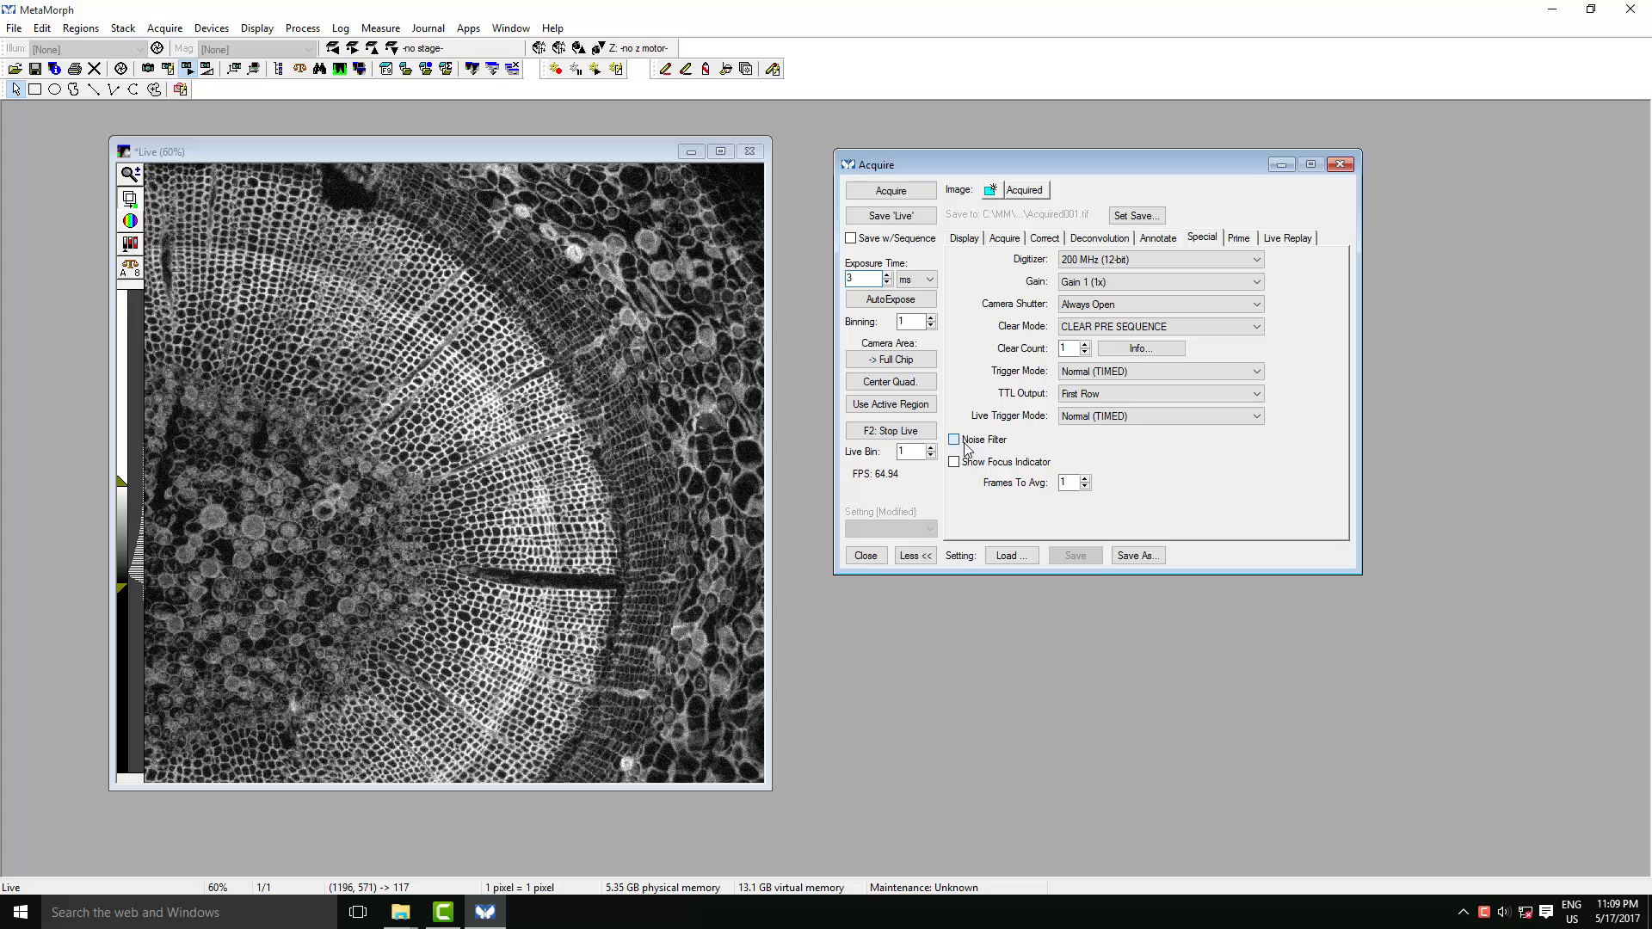